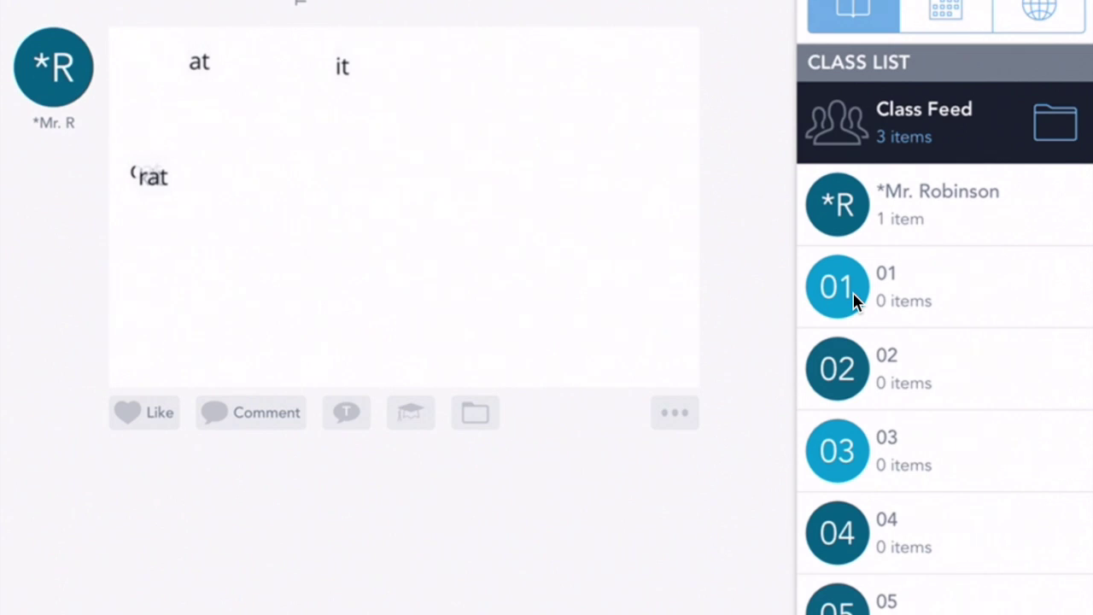
# - Start a new student entry in the class roster, switching to the symbol keyboard
pyautogui.scroll(-15, 854, 298)
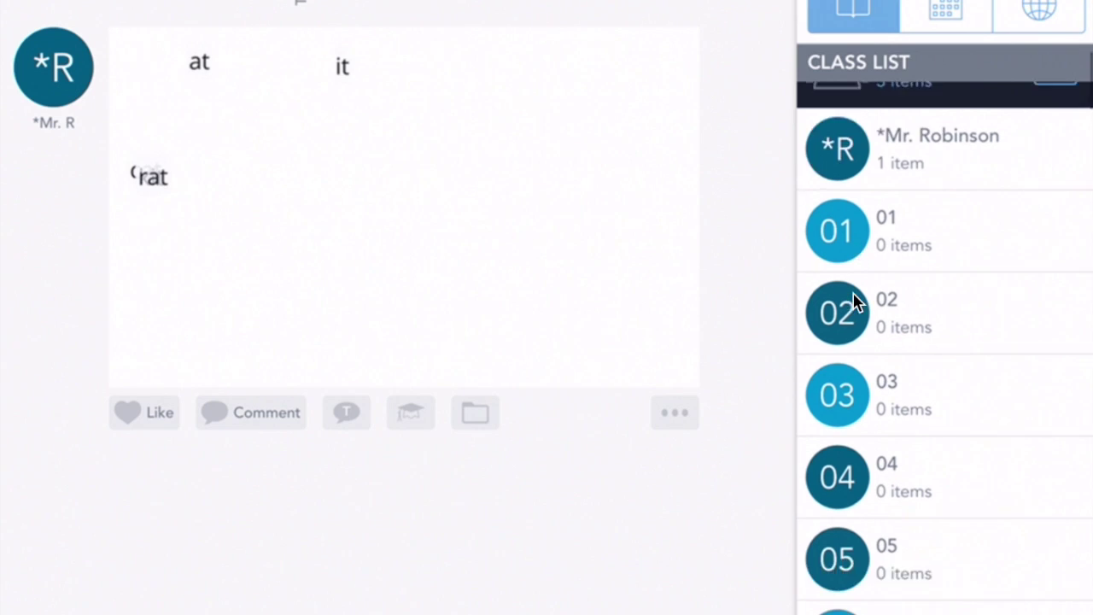
pyautogui.scroll(-20, 853, 293)
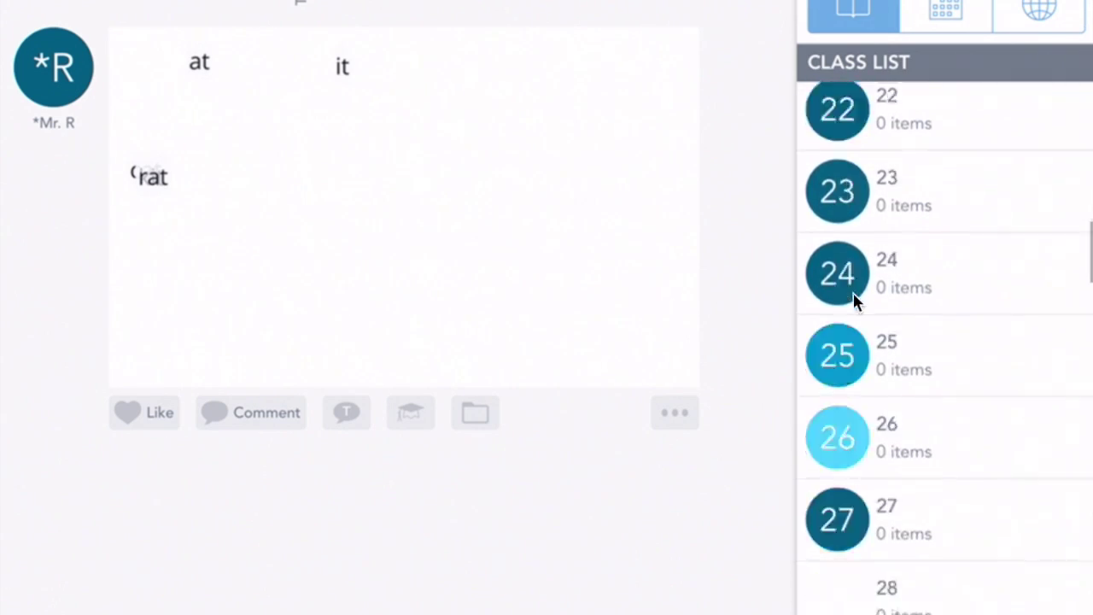
pyautogui.scroll(2, 853, 293)
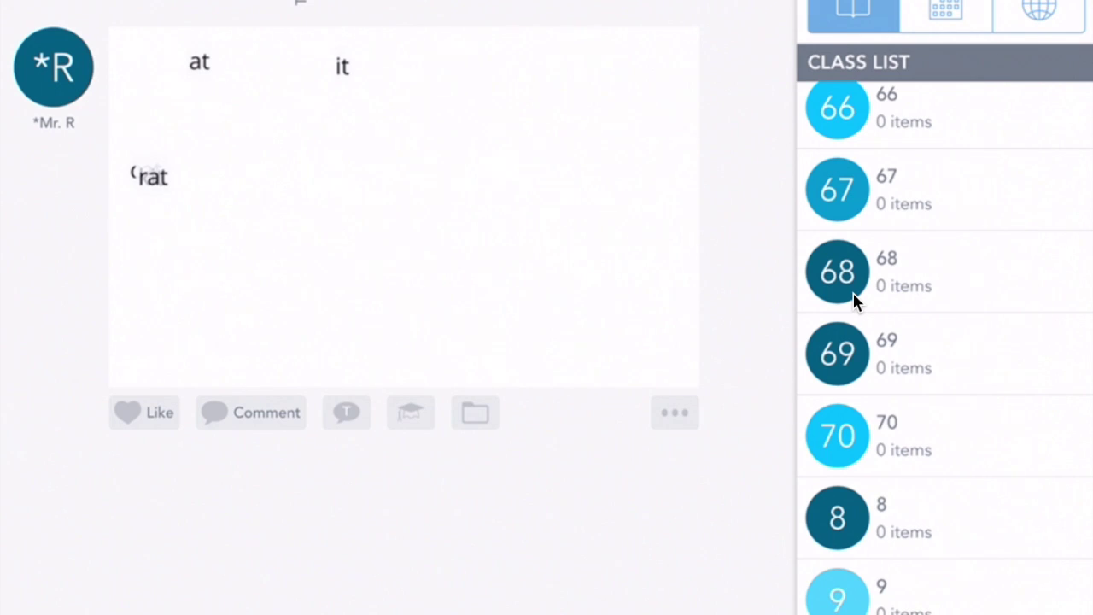
pyautogui.click(853, 292)
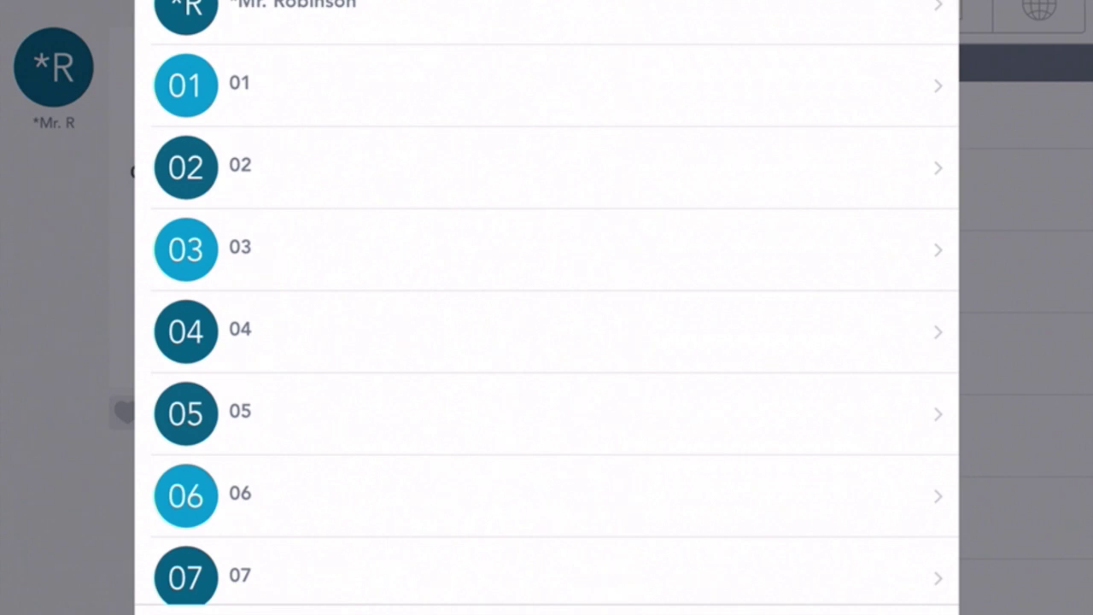
pyautogui.click(154, 209)
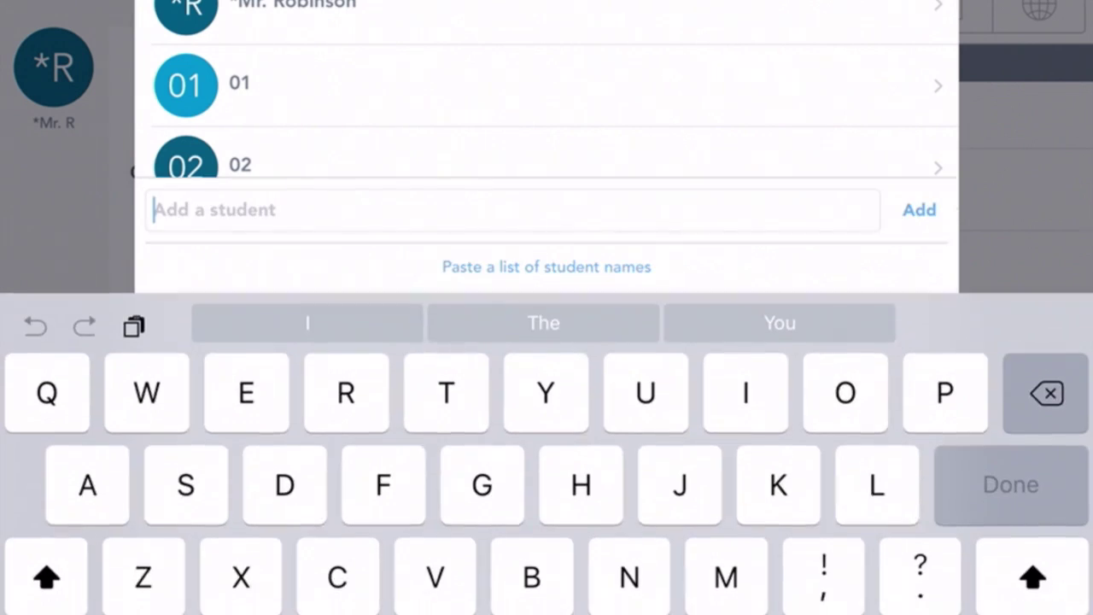
pyautogui.click(47, 610)
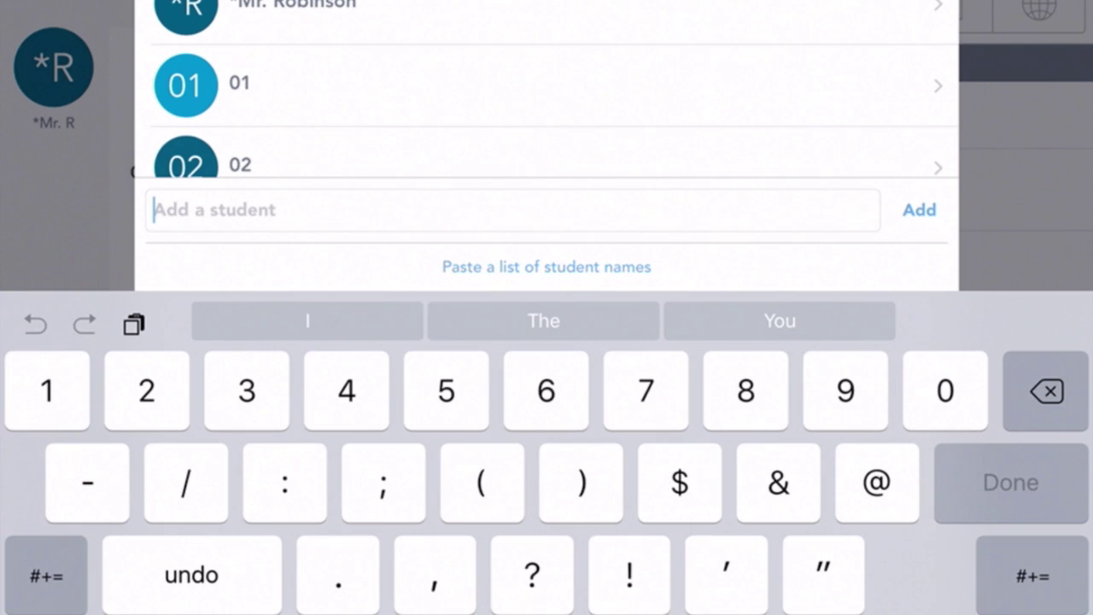
pyautogui.click(47, 575)
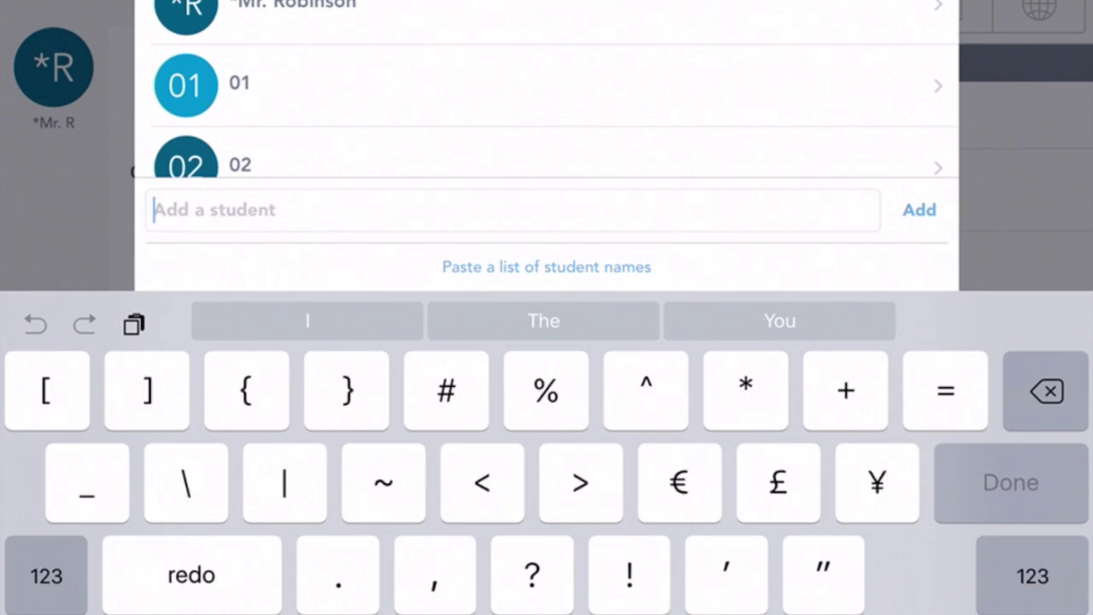
# - Name the new student *Reading, add it, and close the roster
pyautogui.write('*')
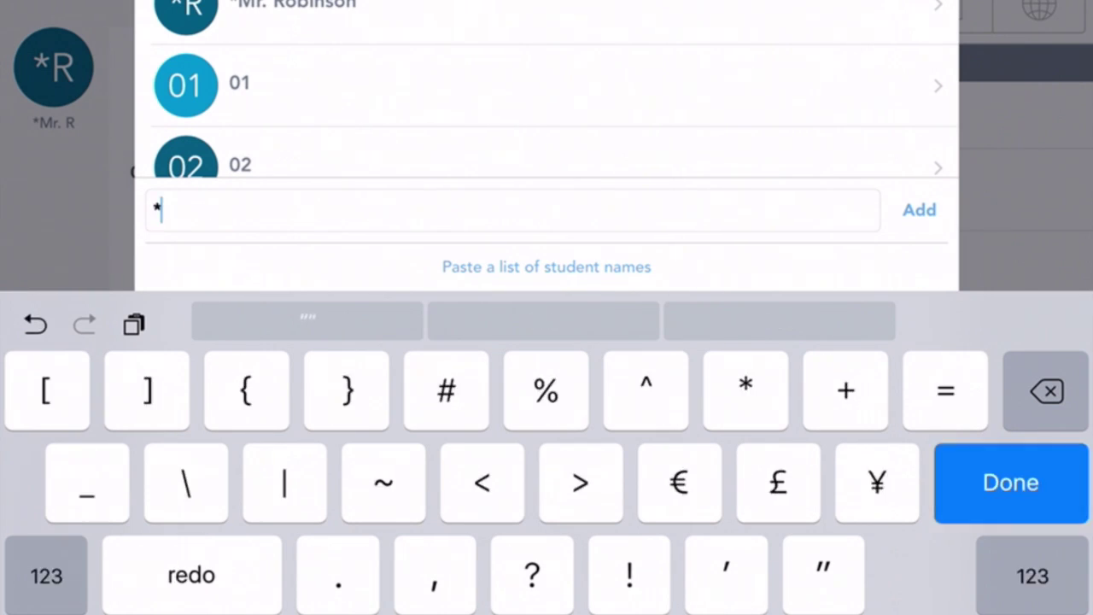
pyautogui.click(47, 611)
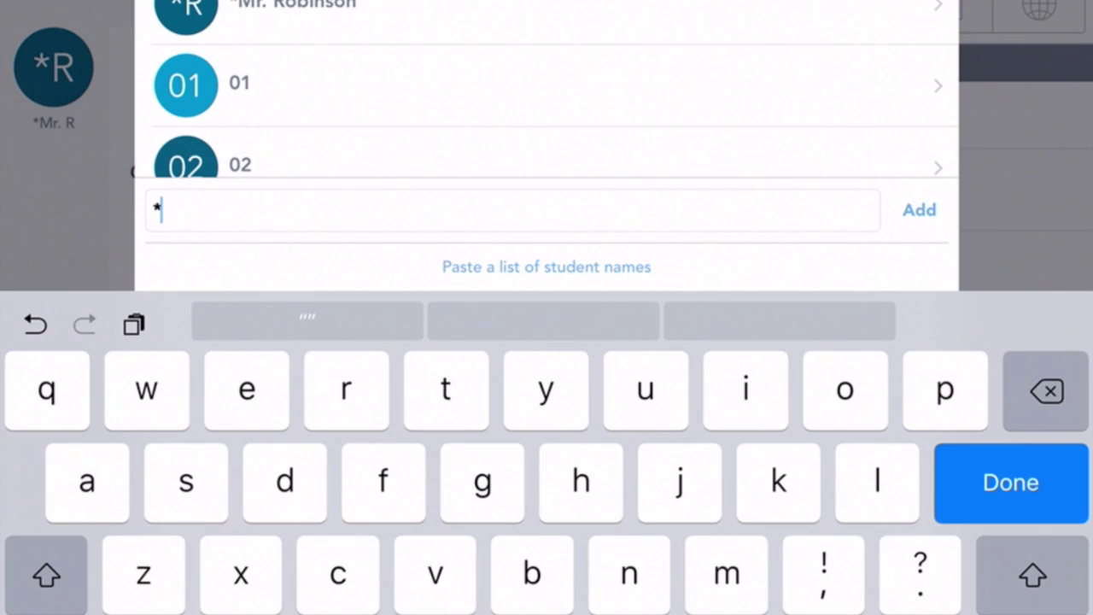
pyautogui.click(47, 574)
pyautogui.write('Reading')
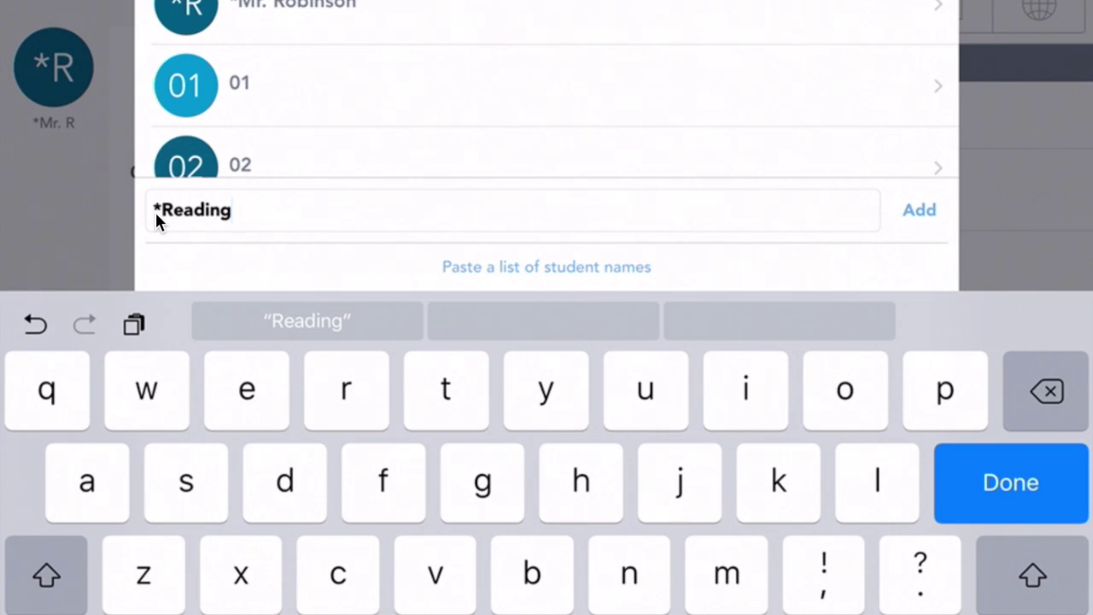
pyautogui.press('Return')
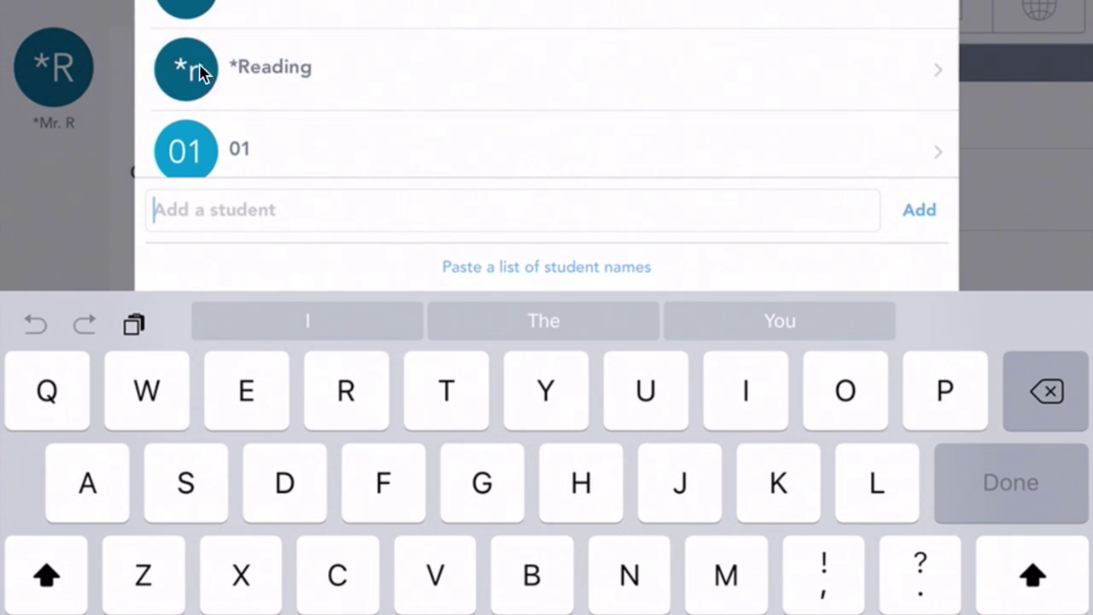
pyautogui.press('Escape')
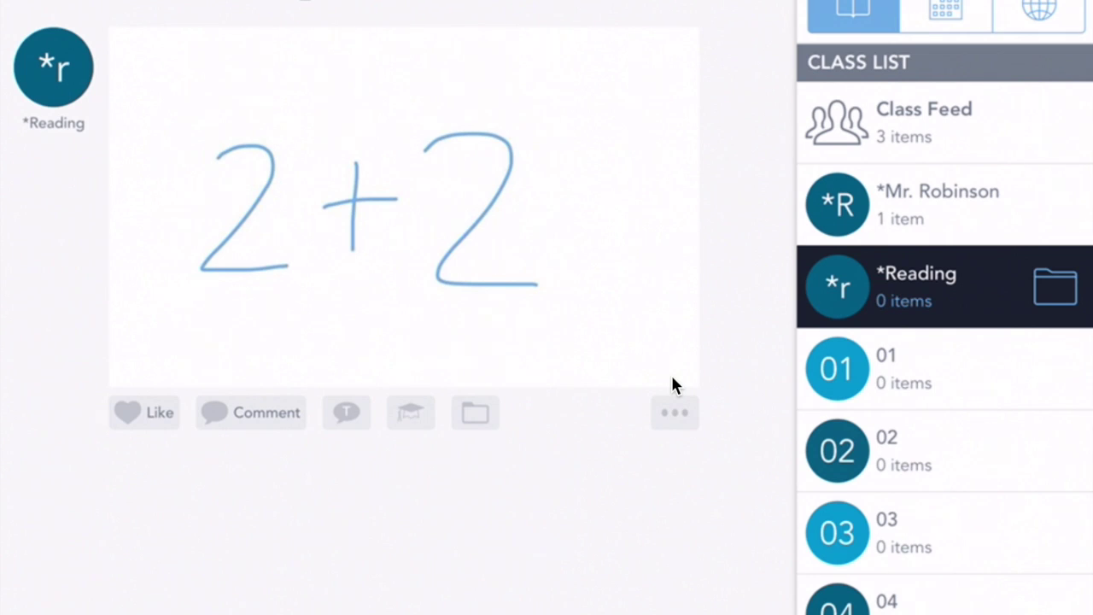
# - Open the action menu under the 2+2 post
pyautogui.click(674, 411)
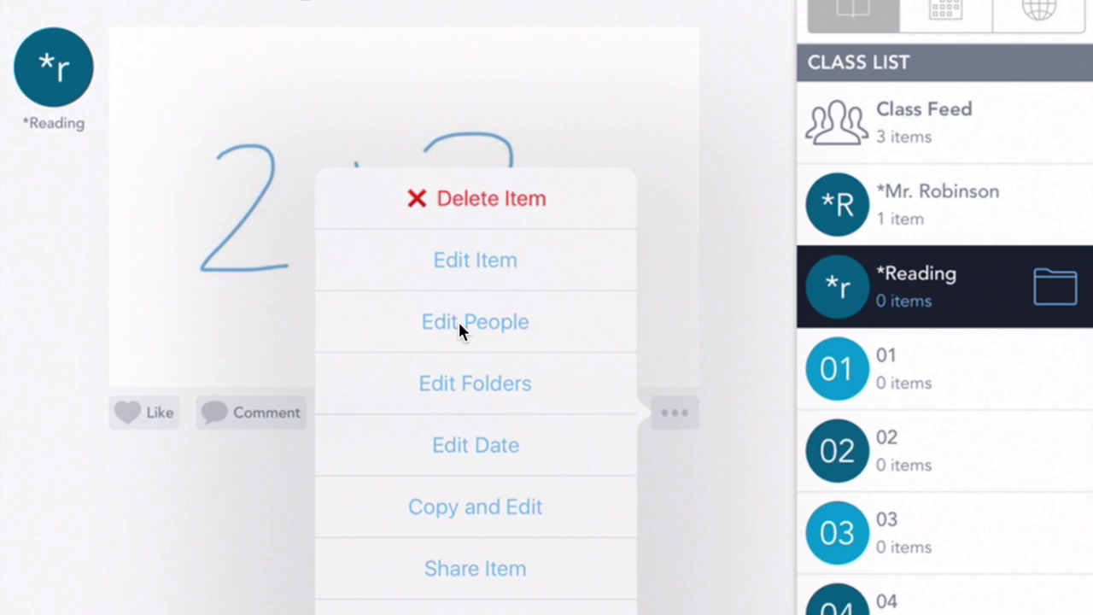
# - Tag students 01 and 02 on the 2+2 post alongside *Reading
pyautogui.click(459, 325)
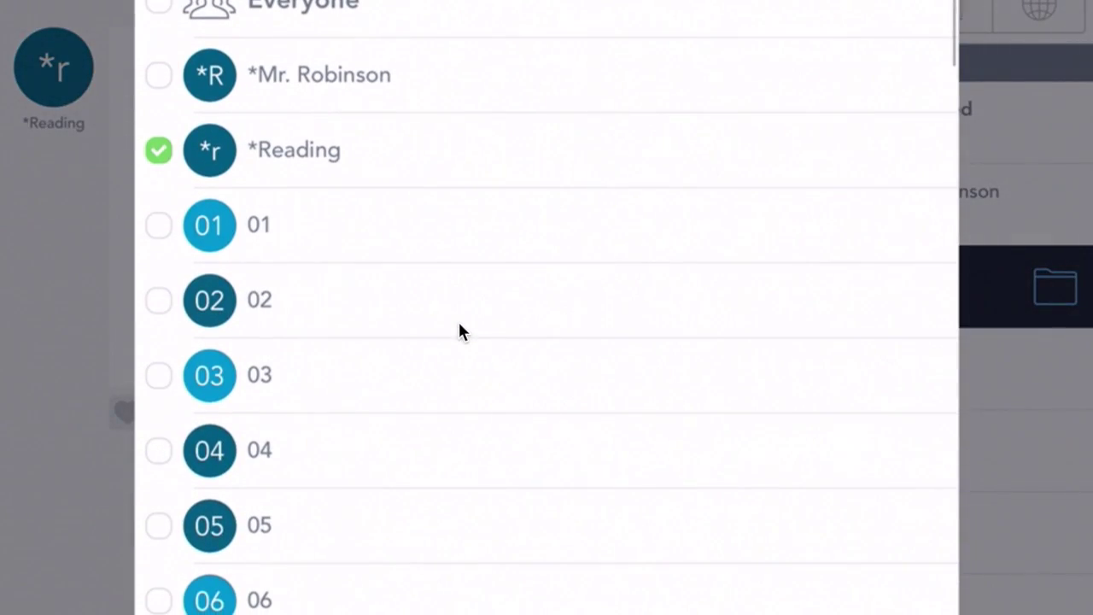
pyautogui.click(158, 225)
pyautogui.click(158, 299)
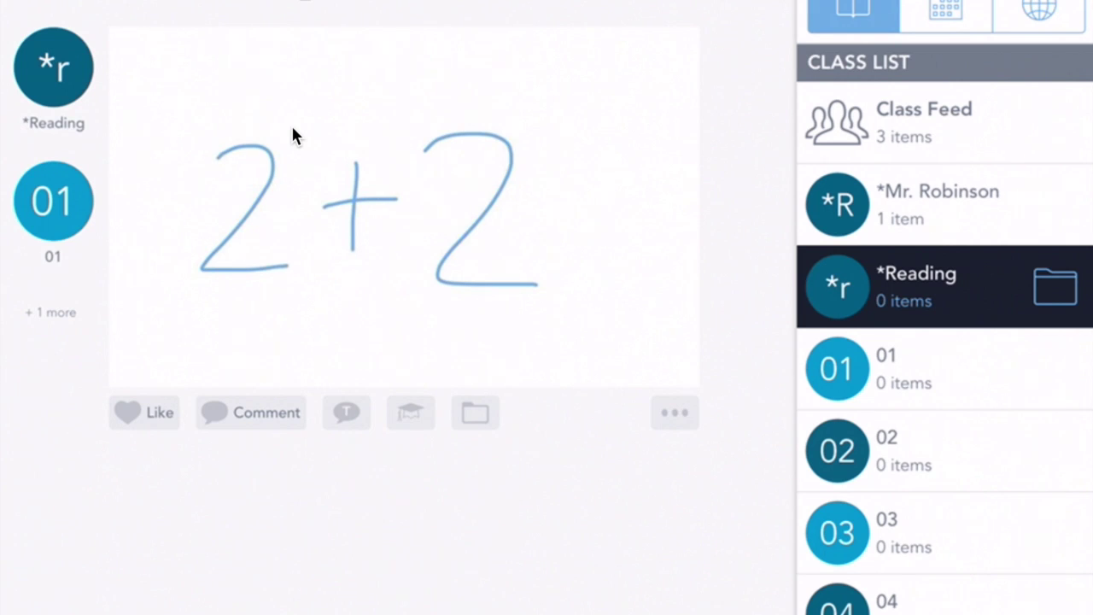
pyautogui.click(675, 413)
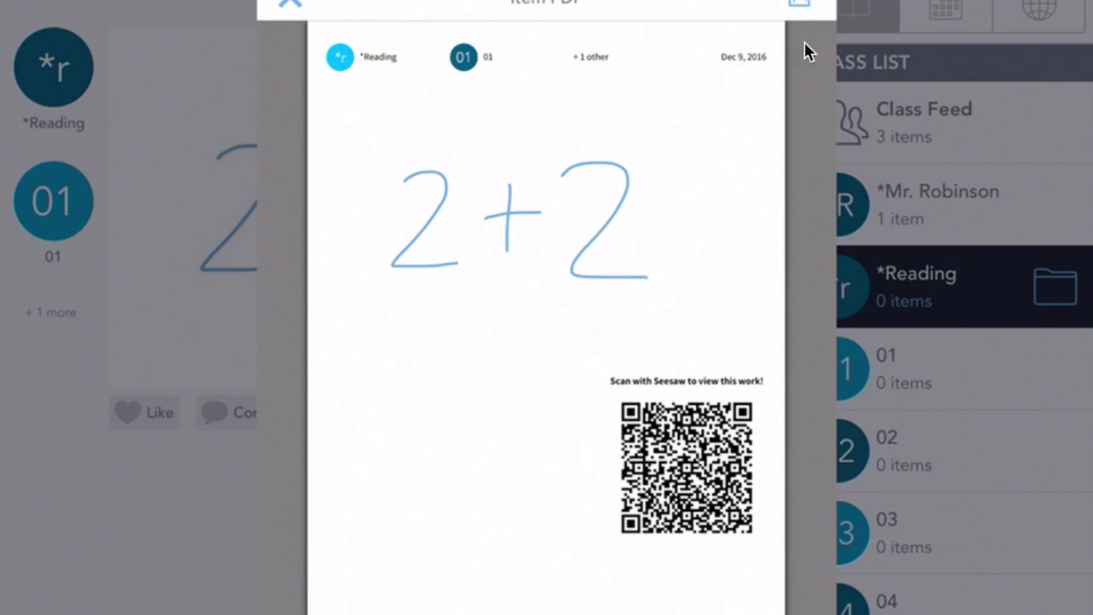
# - Bring up and then dismiss the sharing options for the post's PDF
pyautogui.click(800, 7)
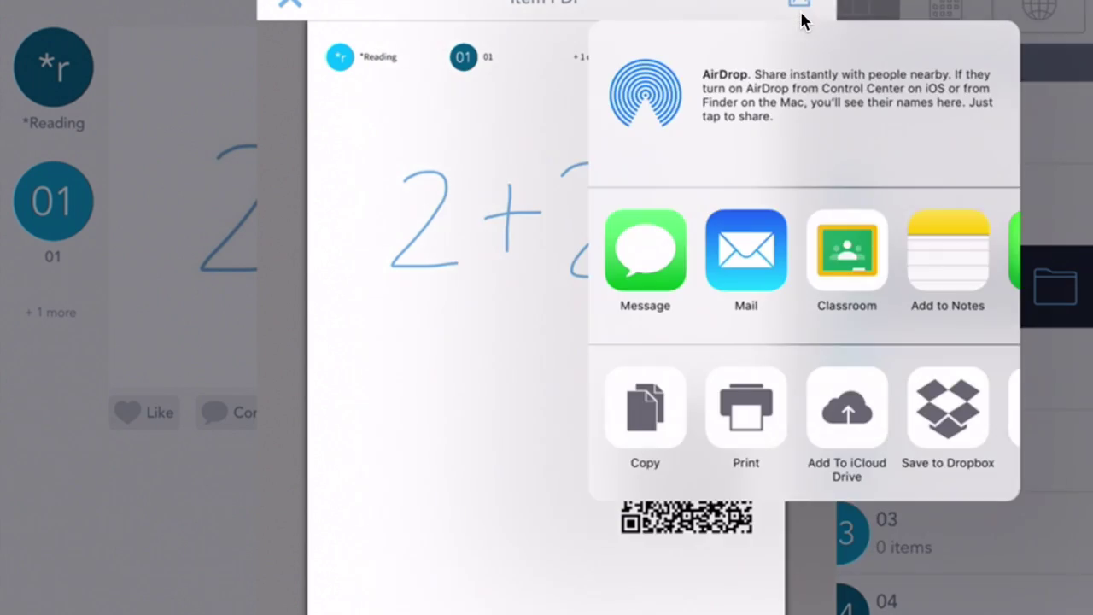
pyautogui.click(737, 381)
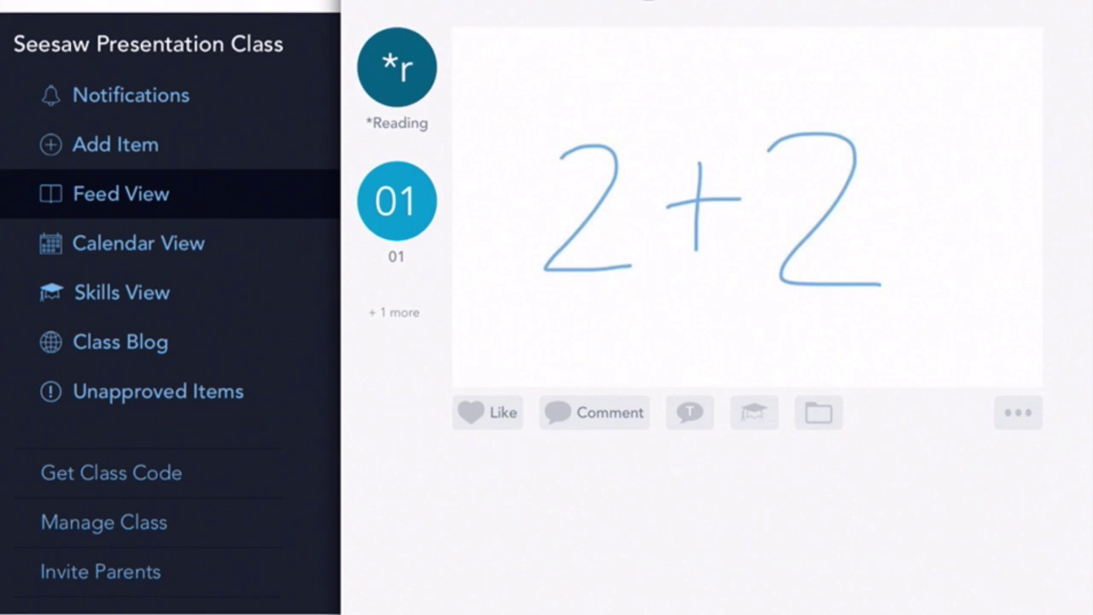
# - Open Manage Class settings and bring up the Manage students list
pyautogui.click(103, 522)
pyautogui.scroll(-3, 547, 341)
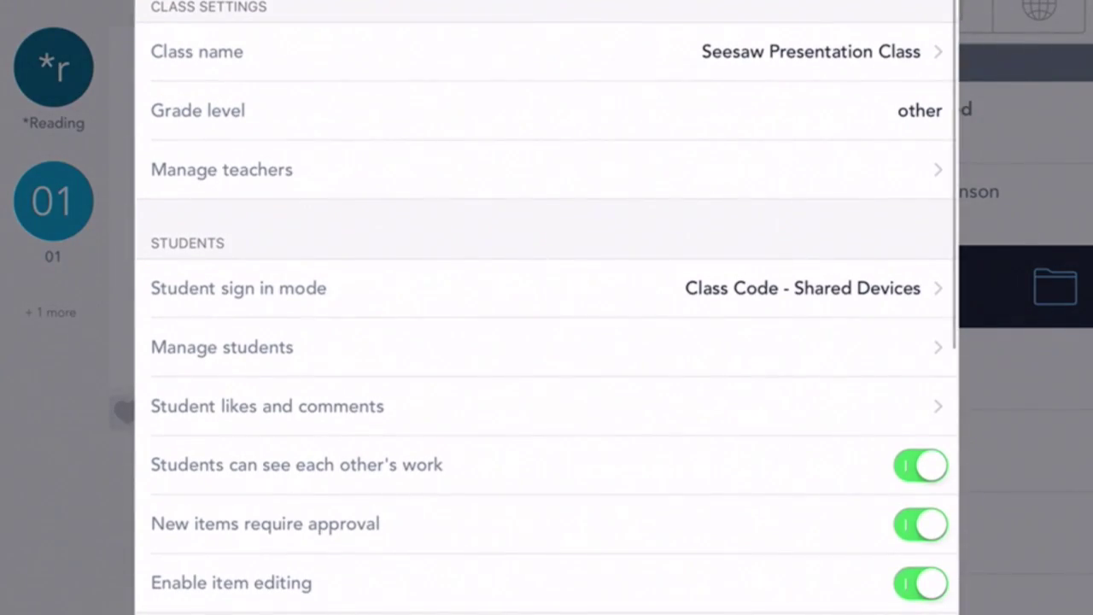
pyautogui.scroll(-10, 547, 342)
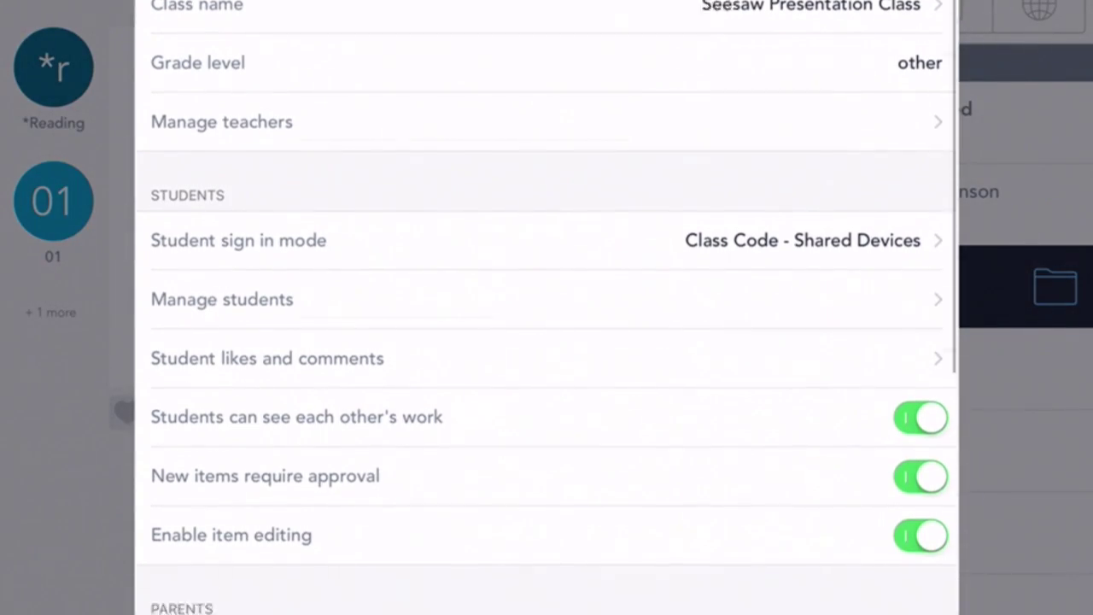
pyautogui.scroll(6, 547, 342)
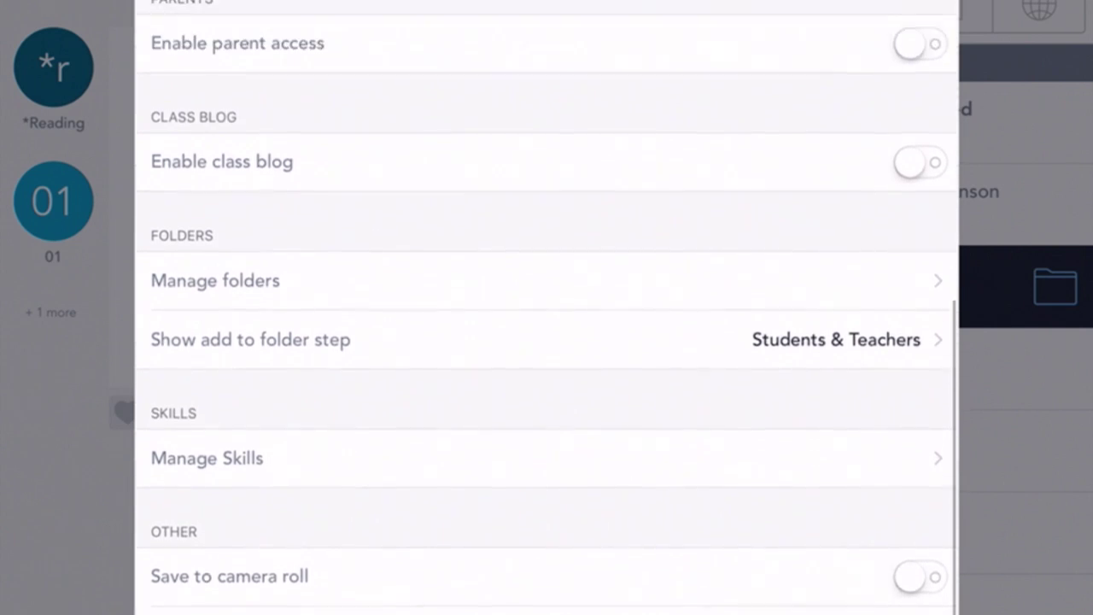
pyautogui.scroll(3, 547, 307)
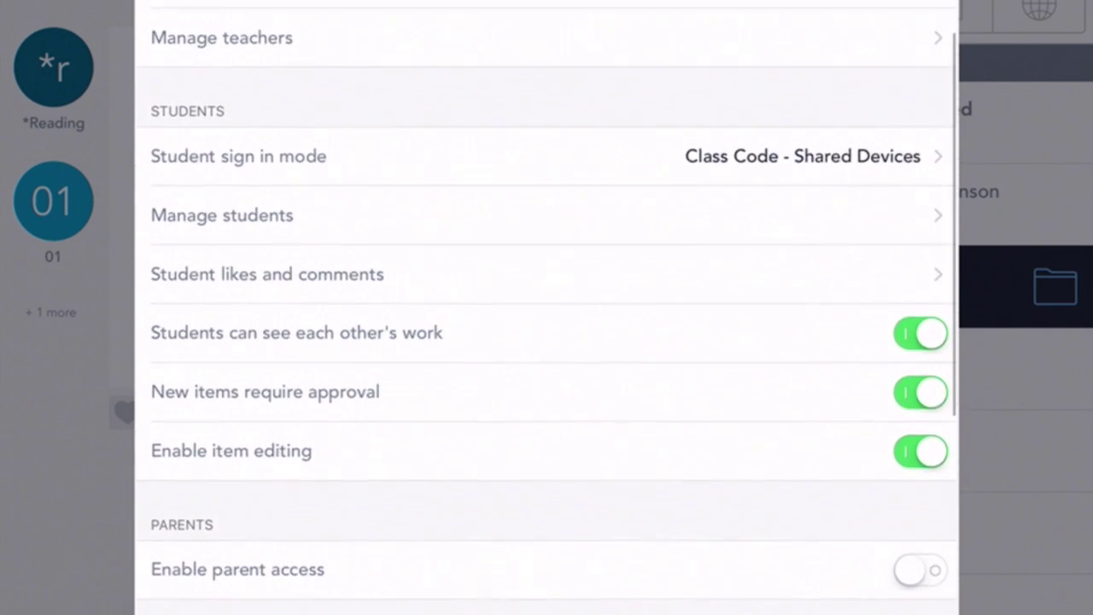
pyautogui.click(222, 346)
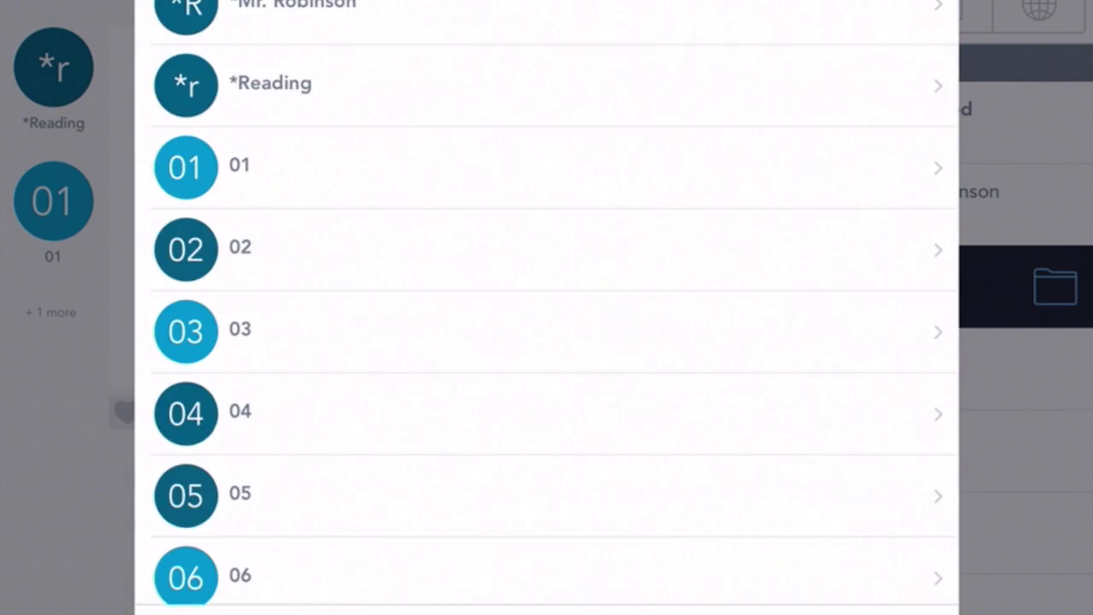
# - Open *Reading's student details and view its icon choices
pyautogui.click(177, 84)
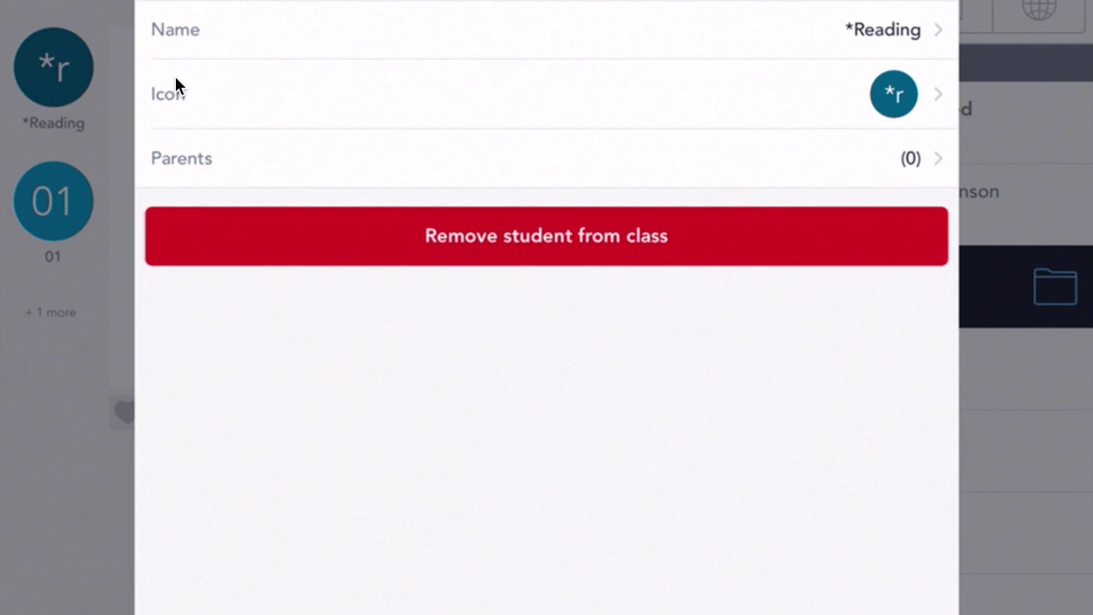
pyautogui.click(179, 88)
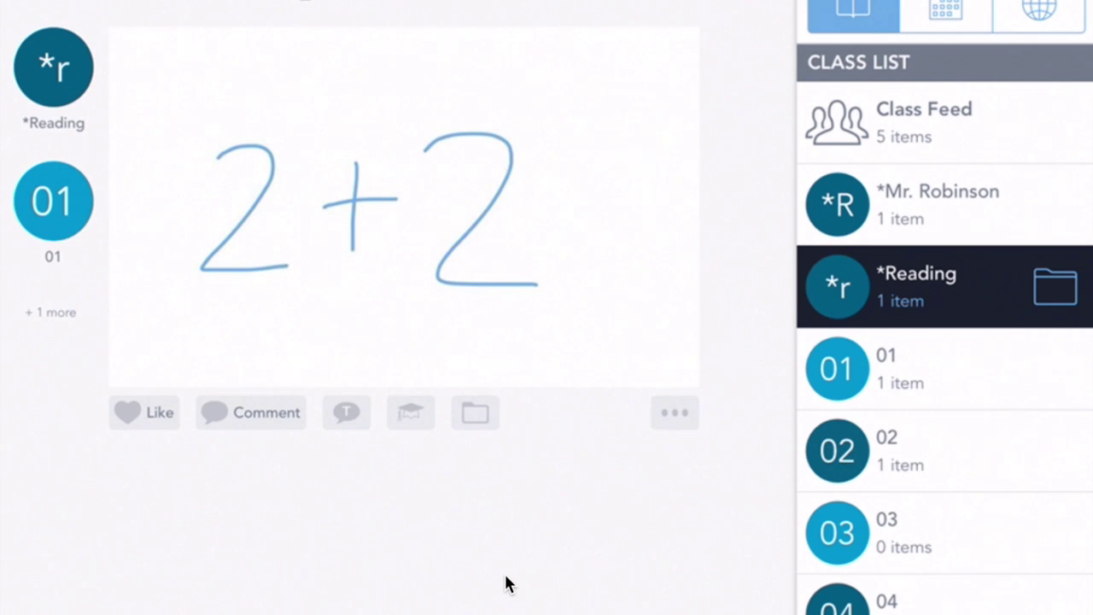
# - Save a copy of the 2+2 post to the camera roll via Share Item
pyautogui.click(674, 415)
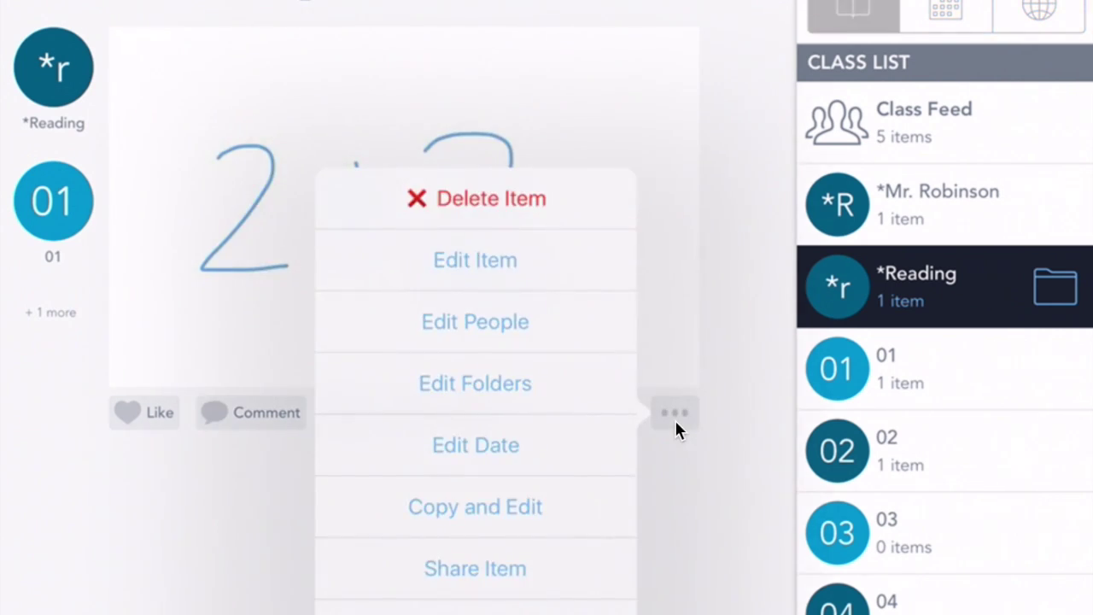
pyautogui.click(475, 587)
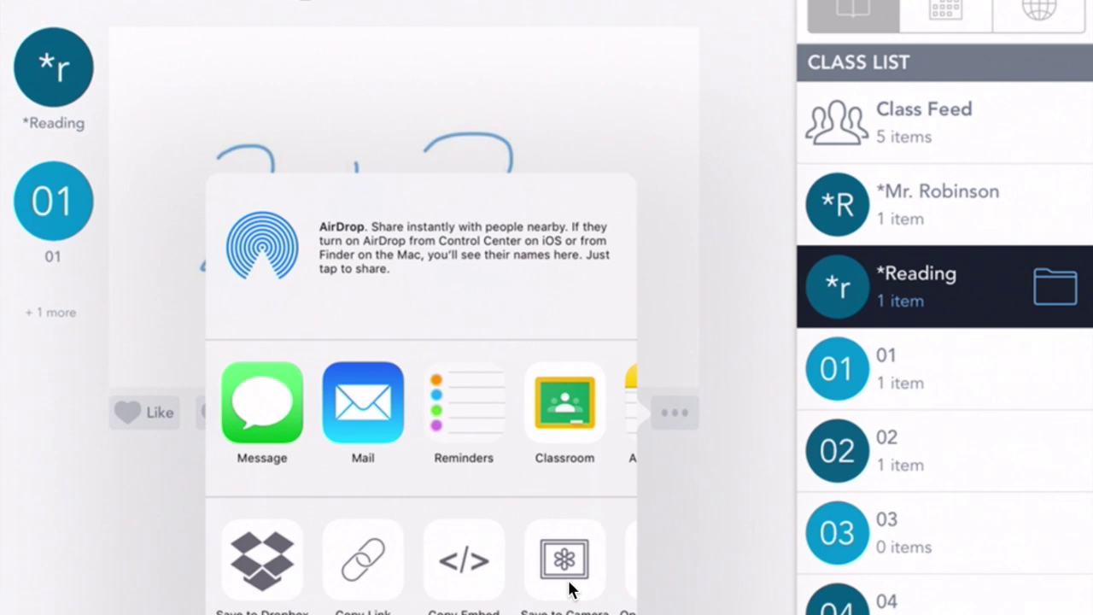
pyautogui.click(565, 564)
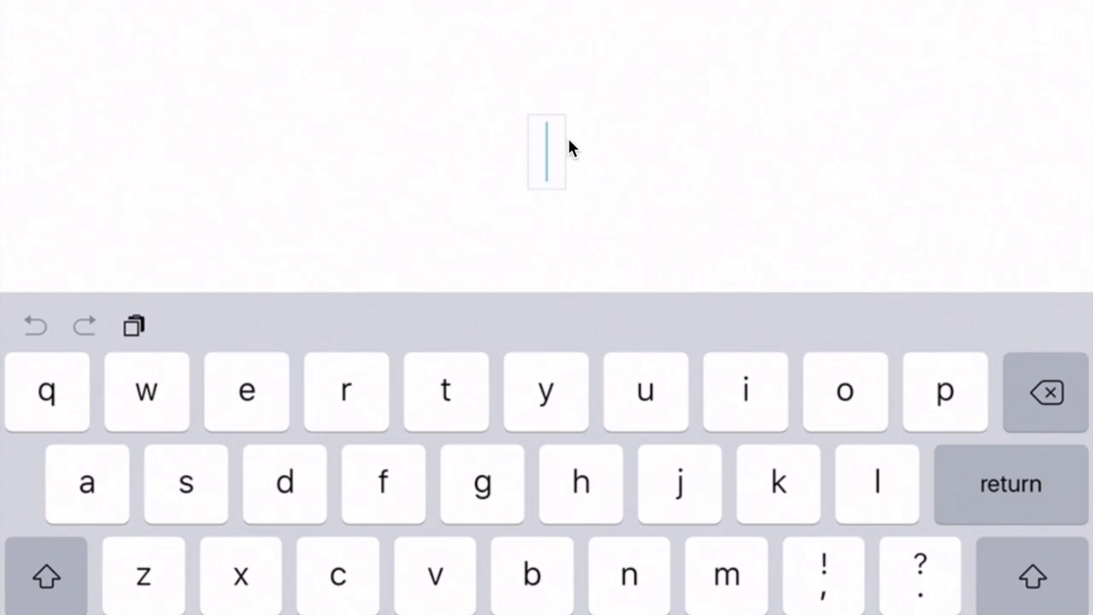
# - Add the word 'at' in a text box and bring up its Style choices
pyautogui.write('at')
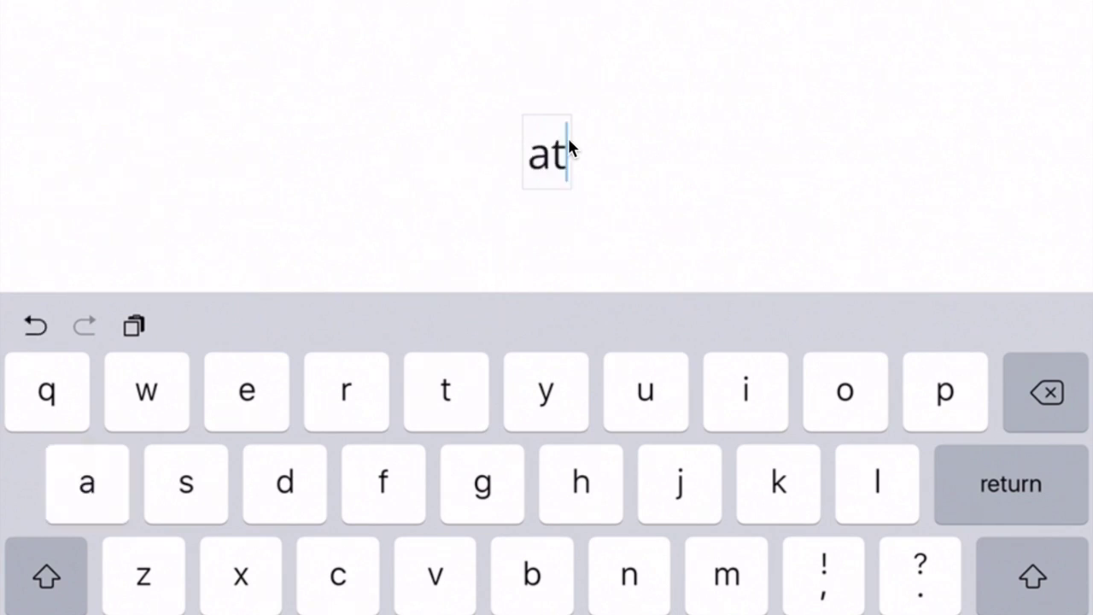
pyautogui.click(568, 139)
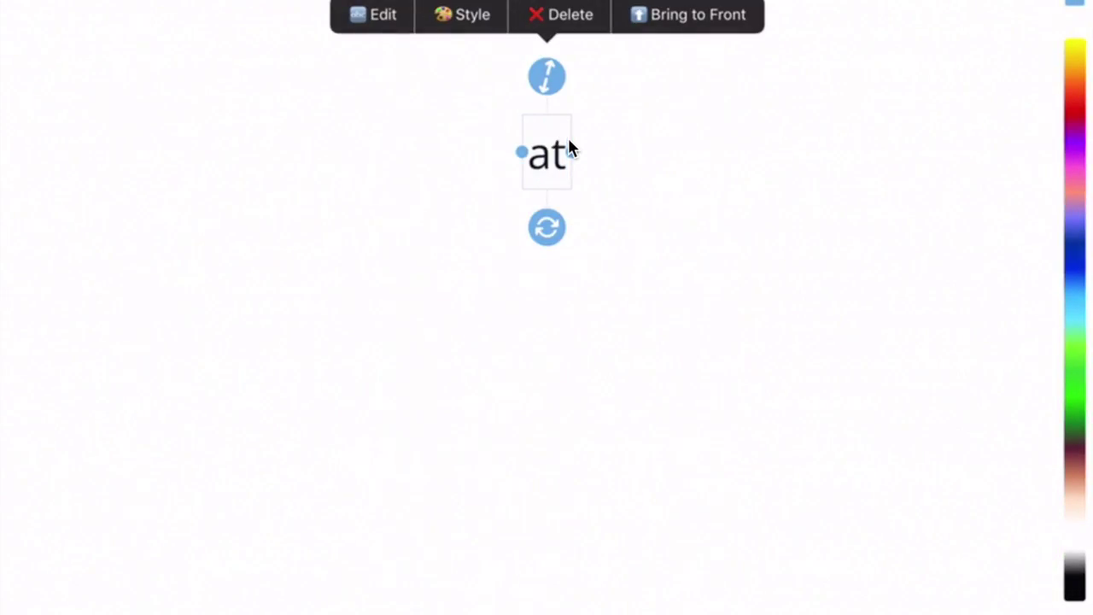
pyautogui.click(453, 12)
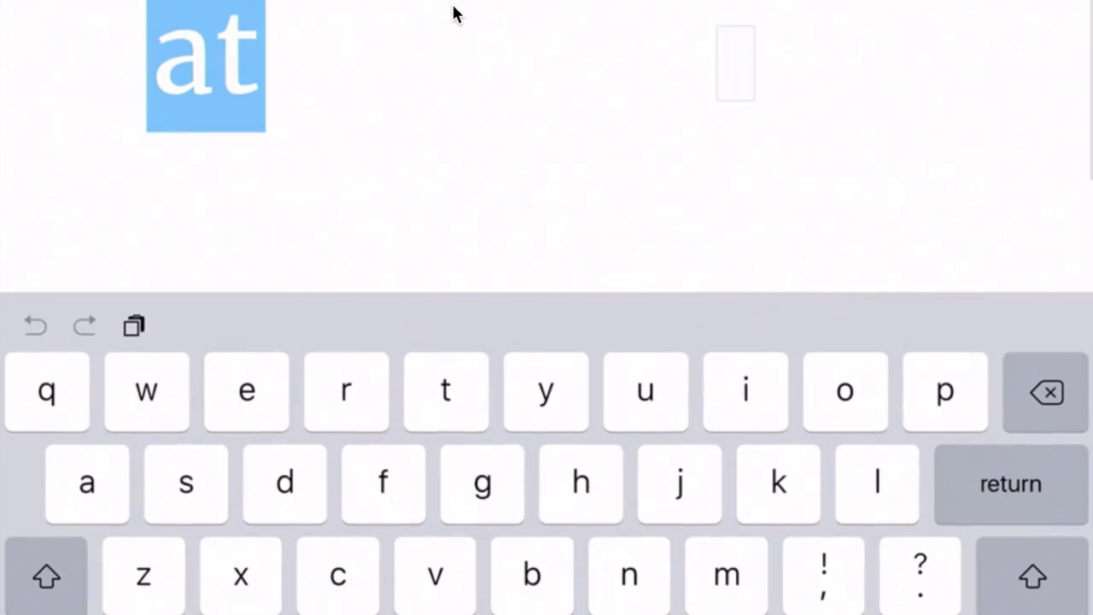
# - Add 'it' in the blue style, then 'cat' and 'kit' in green outlined boxes
pyautogui.write('it')
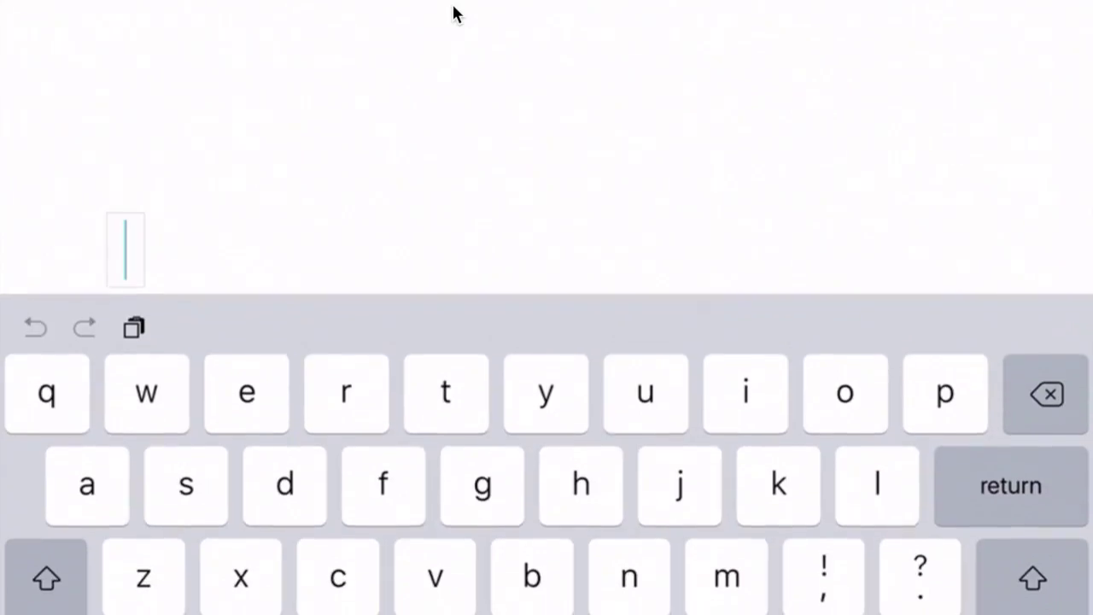
pyautogui.write('cat')
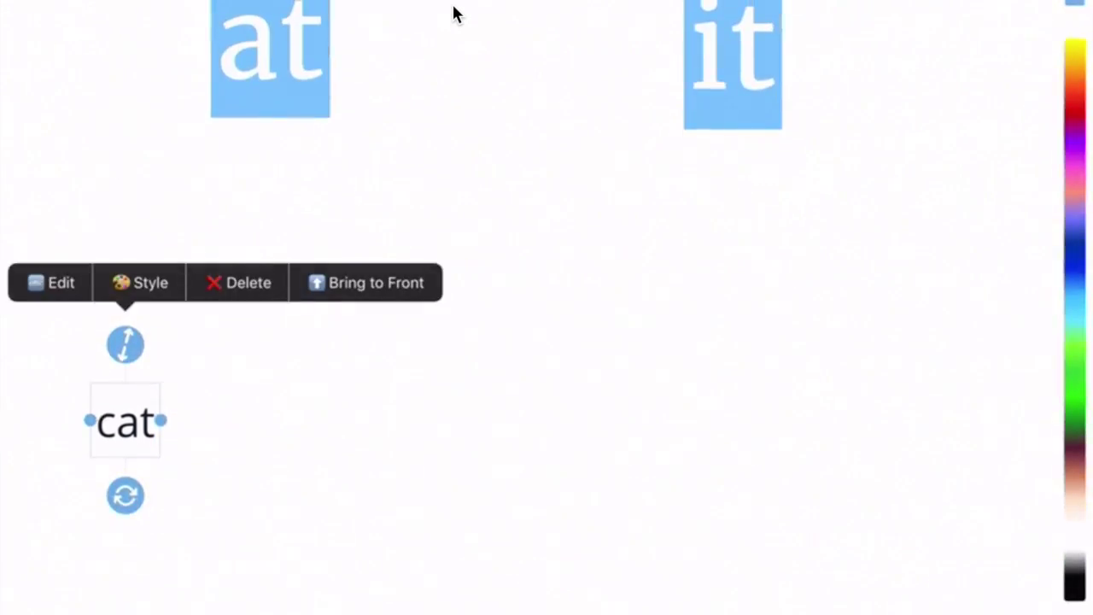
pyautogui.click(141, 282)
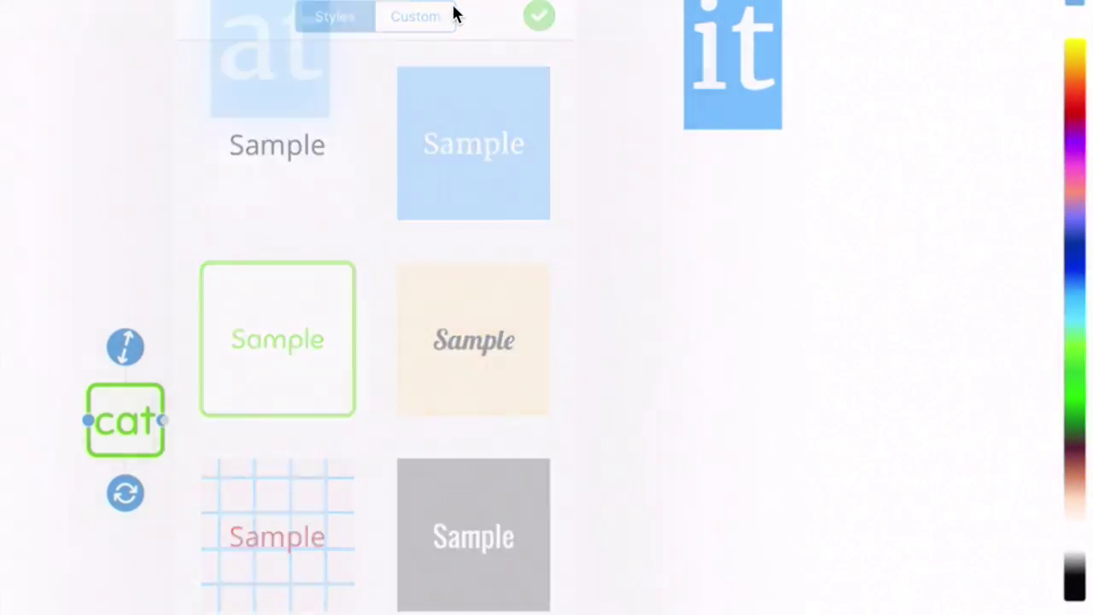
pyautogui.write('kit')
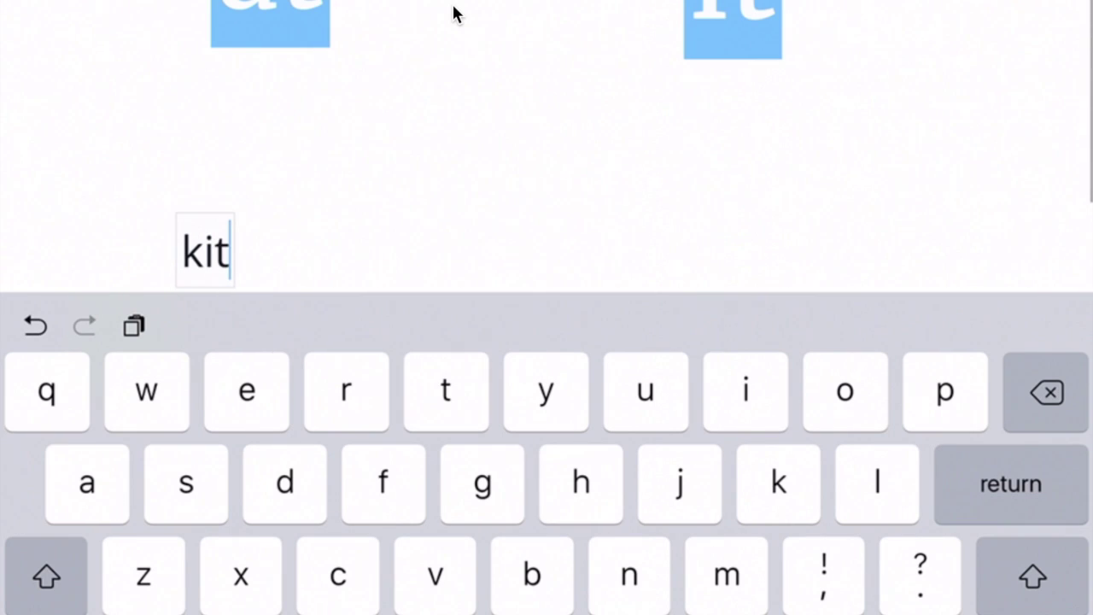
pyautogui.press('Return')
pyautogui.click(141, 183)
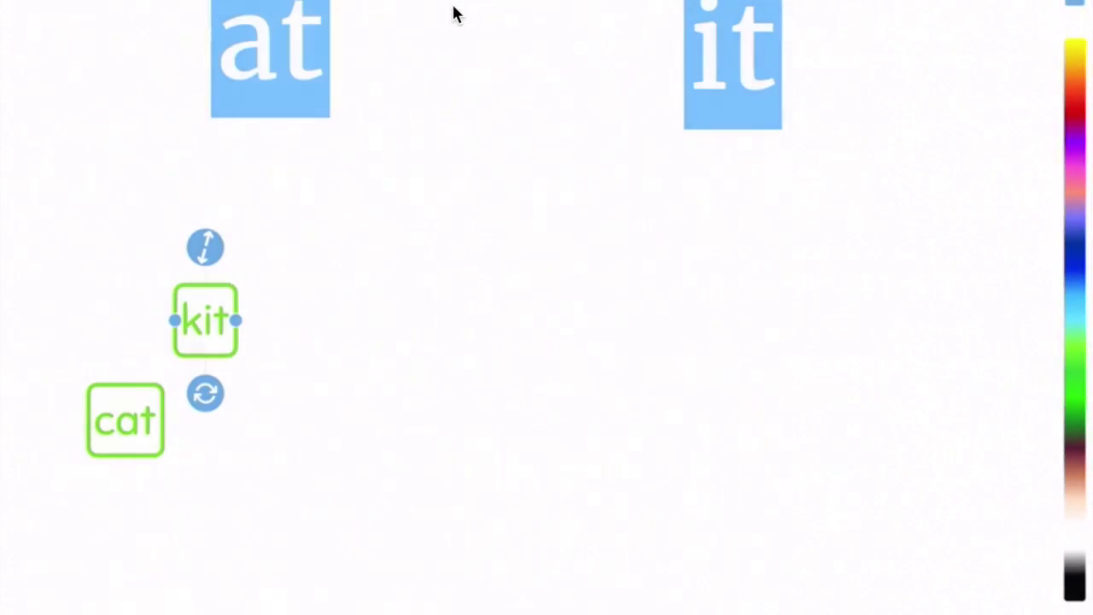
# - Add 'fat' and 'fit' as text boxes with the green outlined style
pyautogui.write('fat')
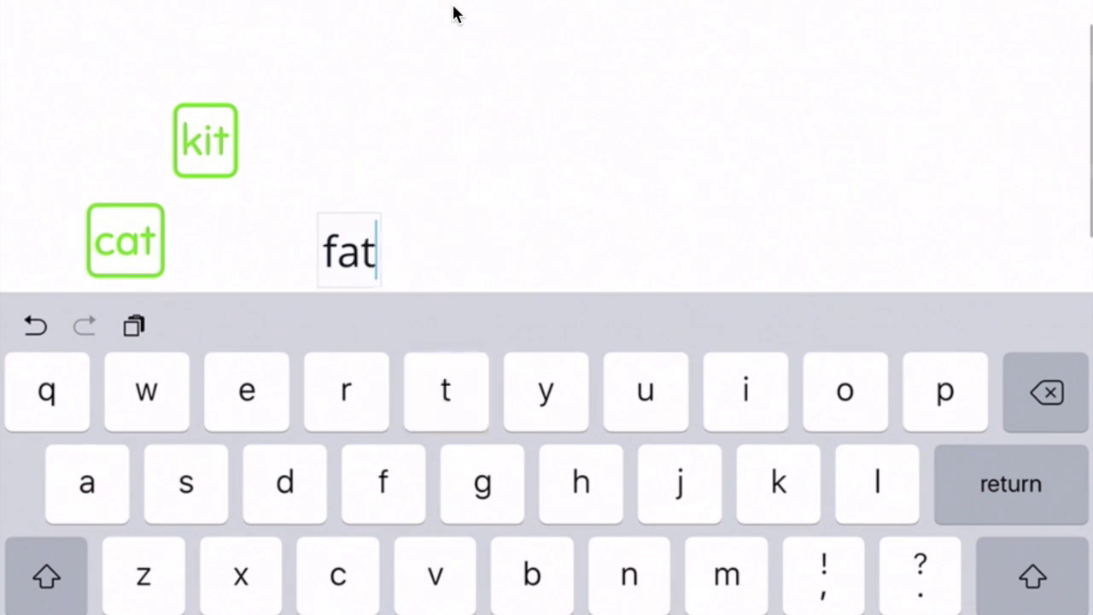
pyautogui.press('Return')
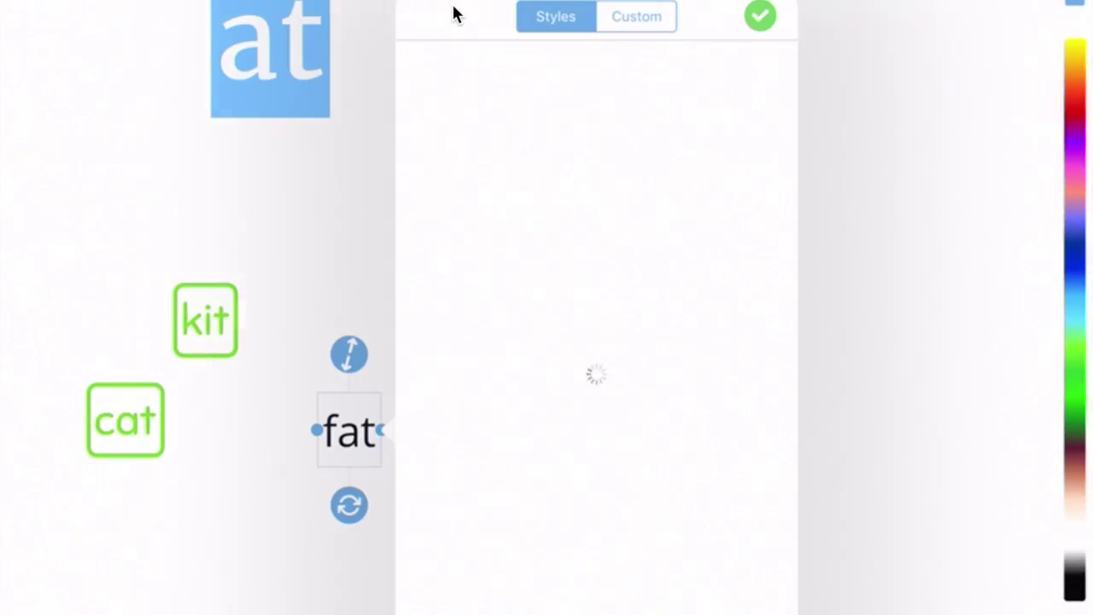
pyautogui.click(498, 339)
pyautogui.click(318, 249)
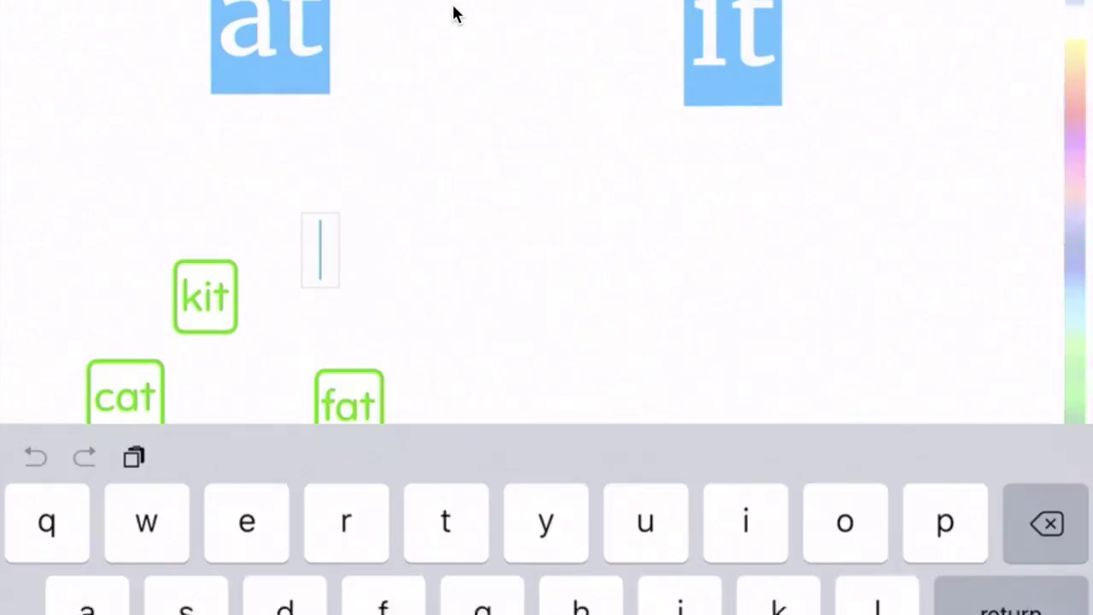
pyautogui.write('fit')
pyautogui.press('Return')
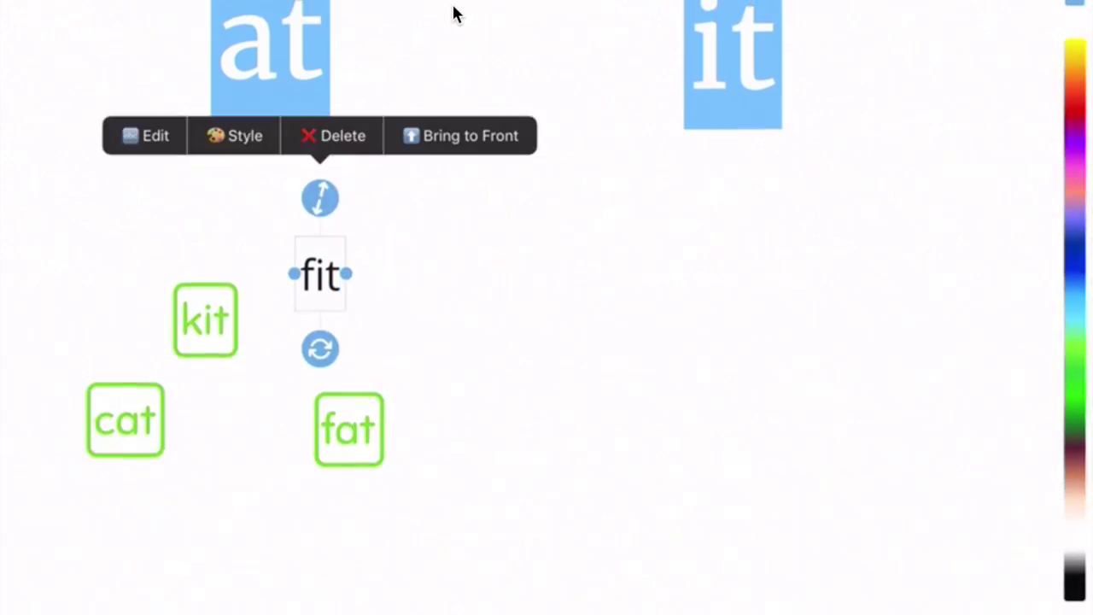
pyautogui.click(239, 134)
pyautogui.click(462, 273)
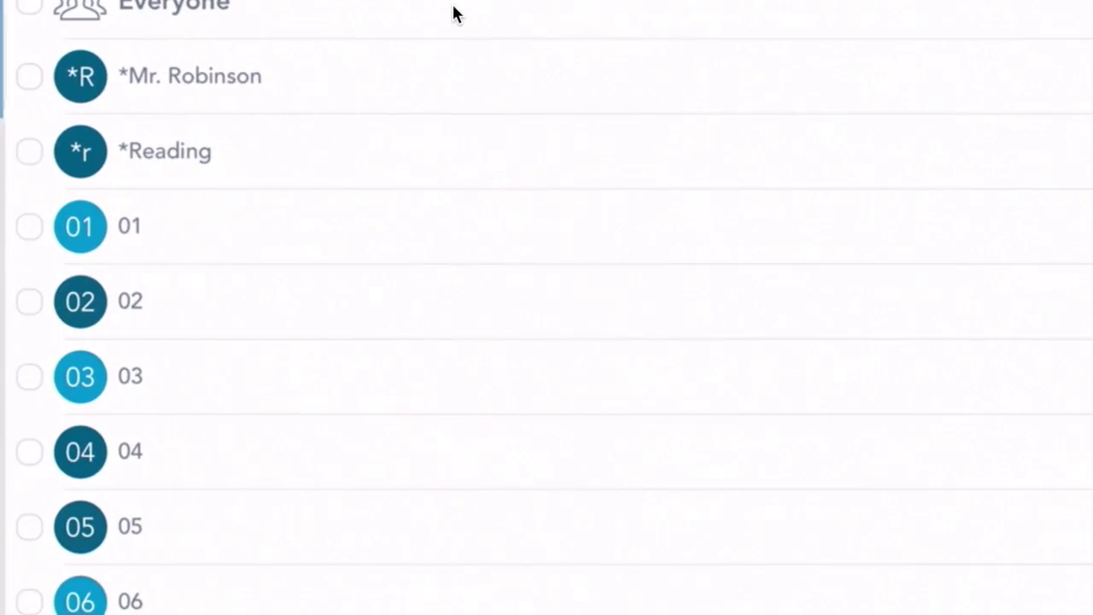
# - Tag the at/it word-sort post to the *Reading student
pyautogui.click(22, 151)
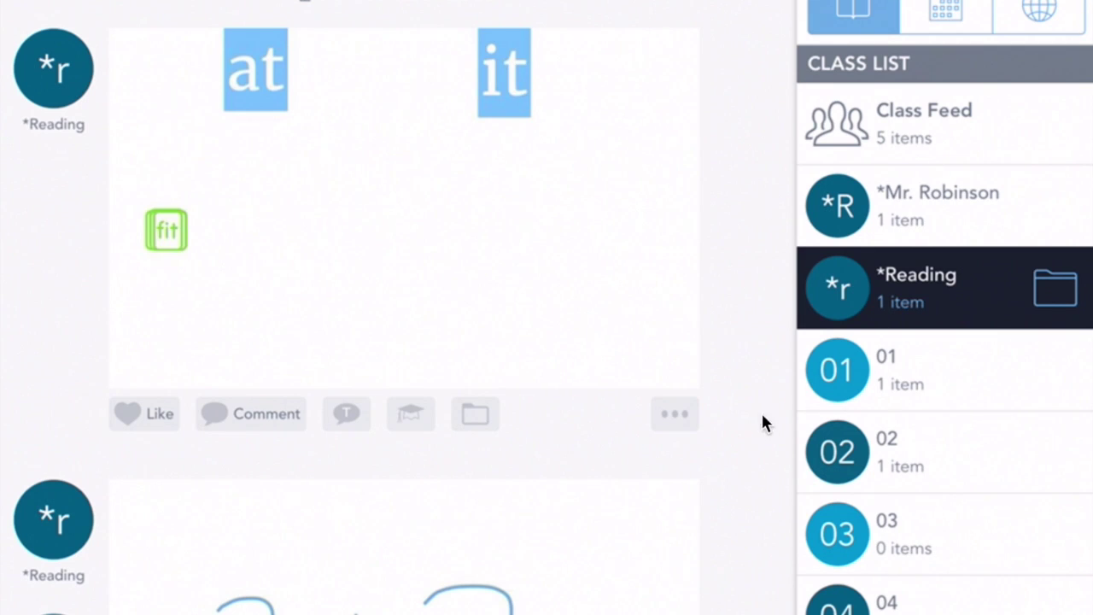
# - Reopen the word-sort post for editing, adding and then discarding an empty label
pyautogui.click(671, 415)
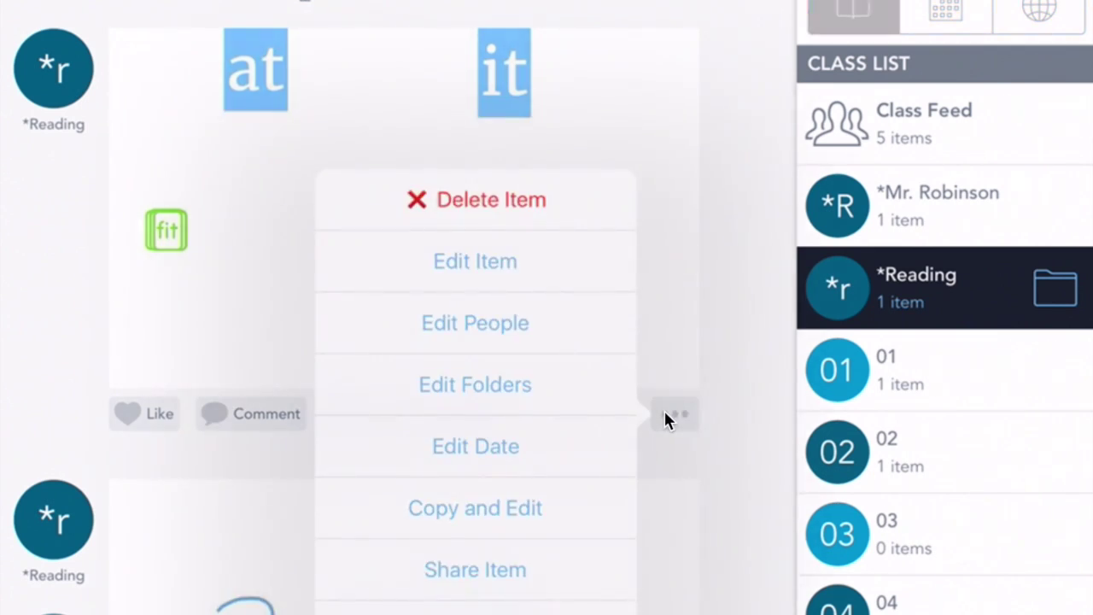
pyautogui.click(665, 412)
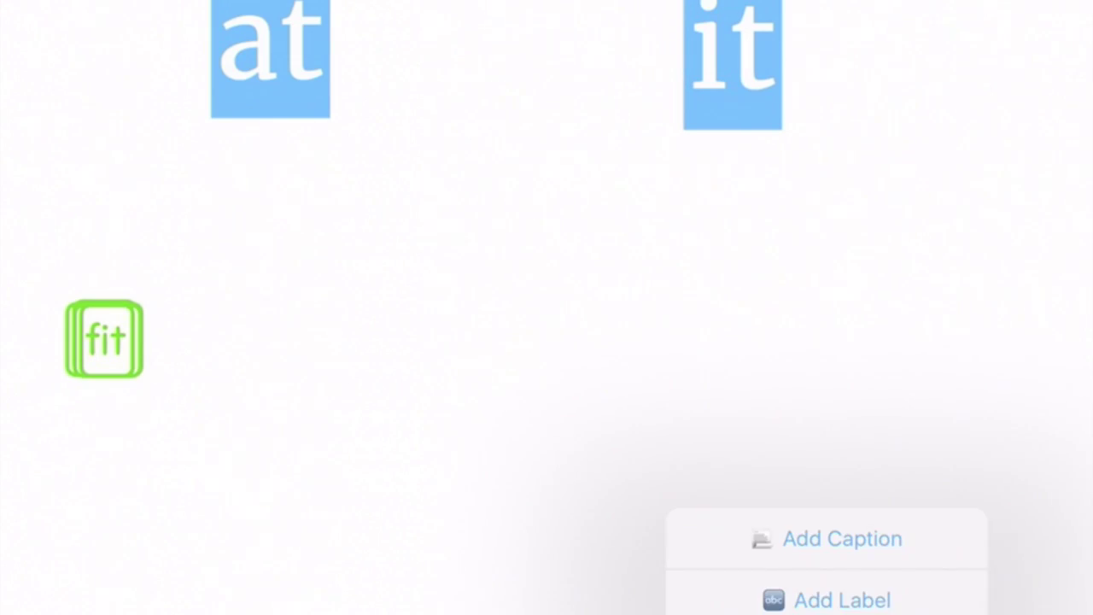
pyautogui.click(842, 599)
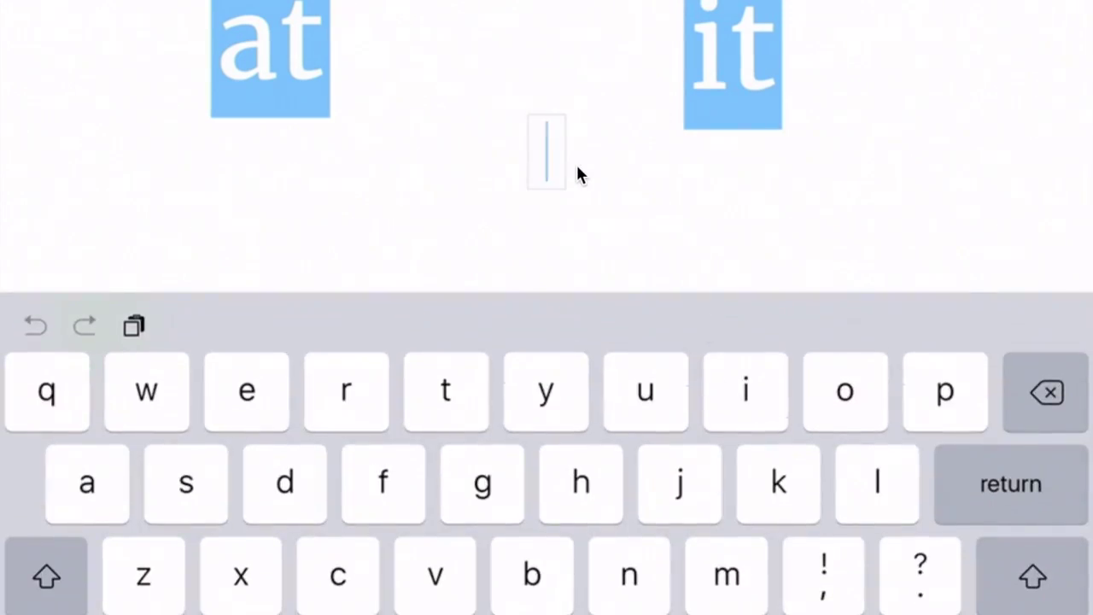
pyautogui.click(1061, 602)
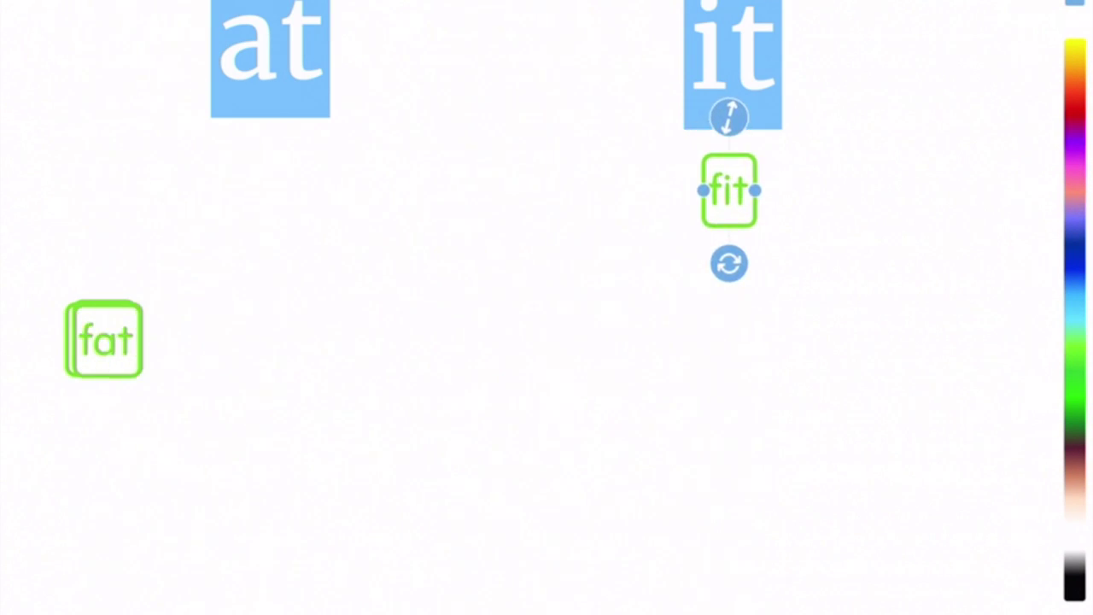
# - Sort the fat and cat cards under the 'at' heading and clear the selection
pyautogui.moveTo(104, 339); pyautogui.dragTo(722, 269)
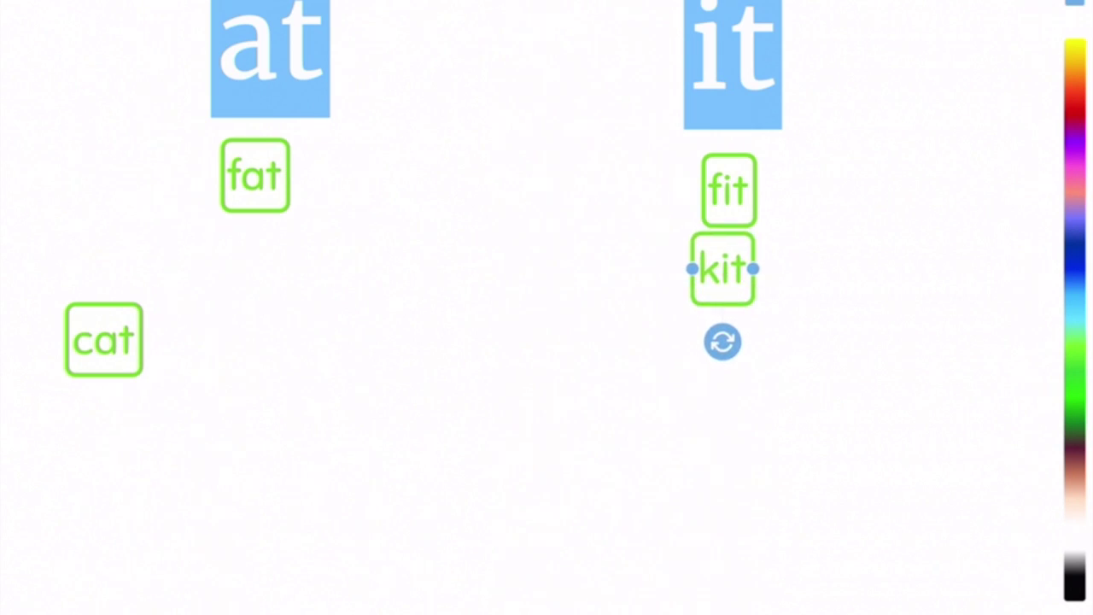
pyautogui.moveTo(104, 338); pyautogui.dragTo(262, 270)
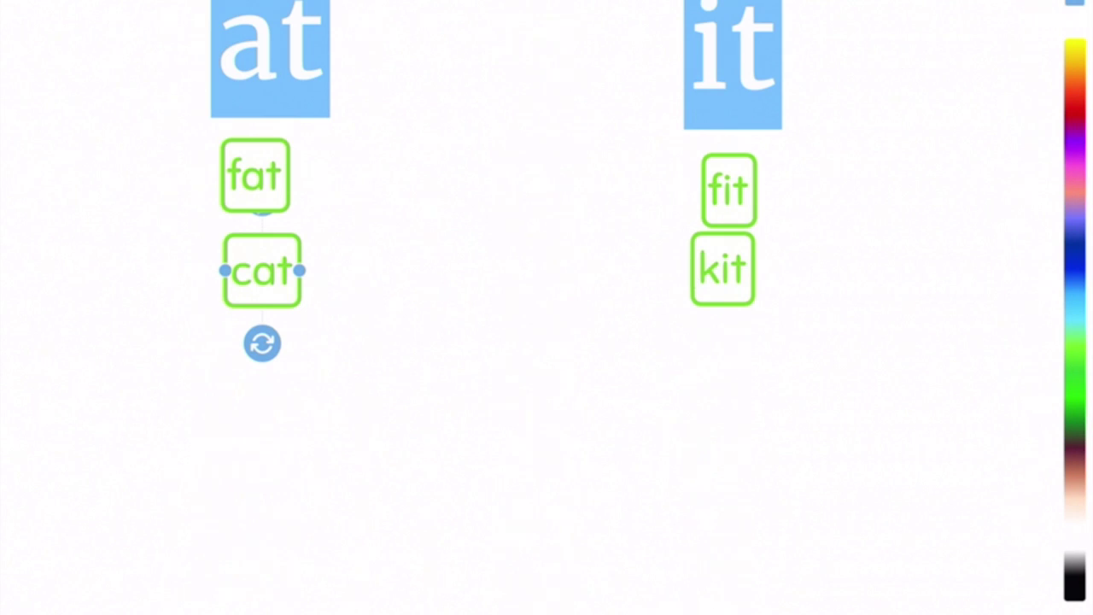
pyautogui.press('Escape')
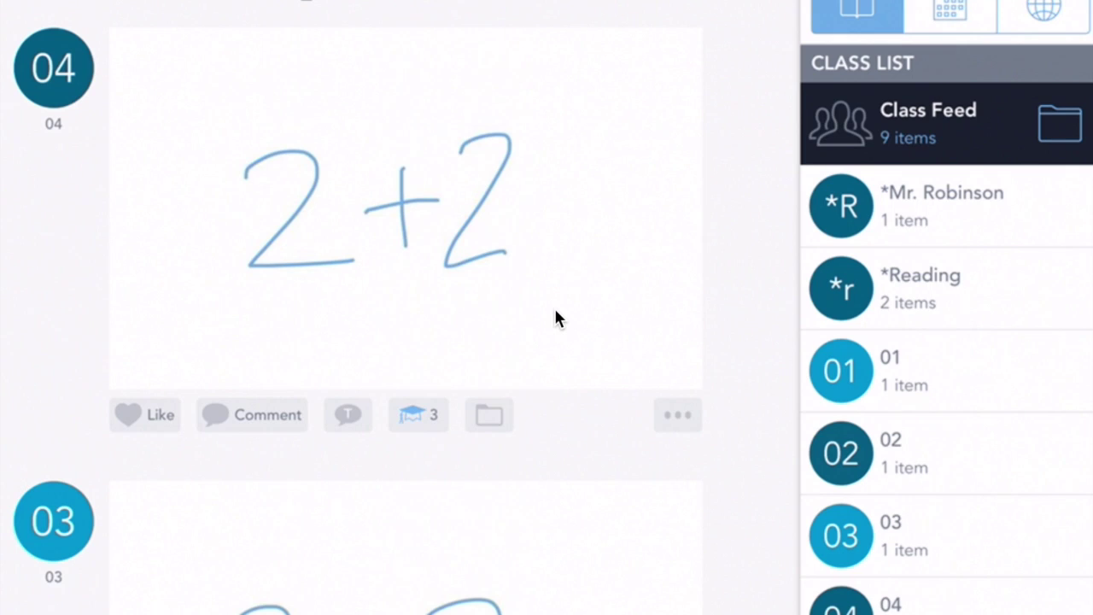
# - From the home screen, share the landform worksheet video to Seesaw and assign it to *Reading
pyautogui.press('super+h')
pyautogui.hscroll(5, 554, 316)
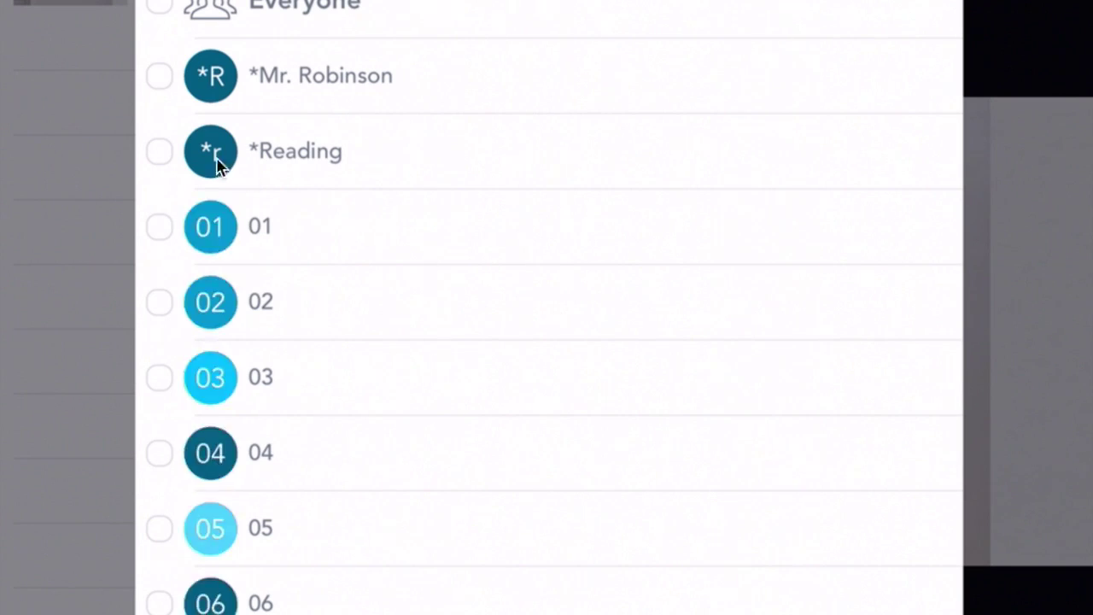
pyautogui.click(282, 170)
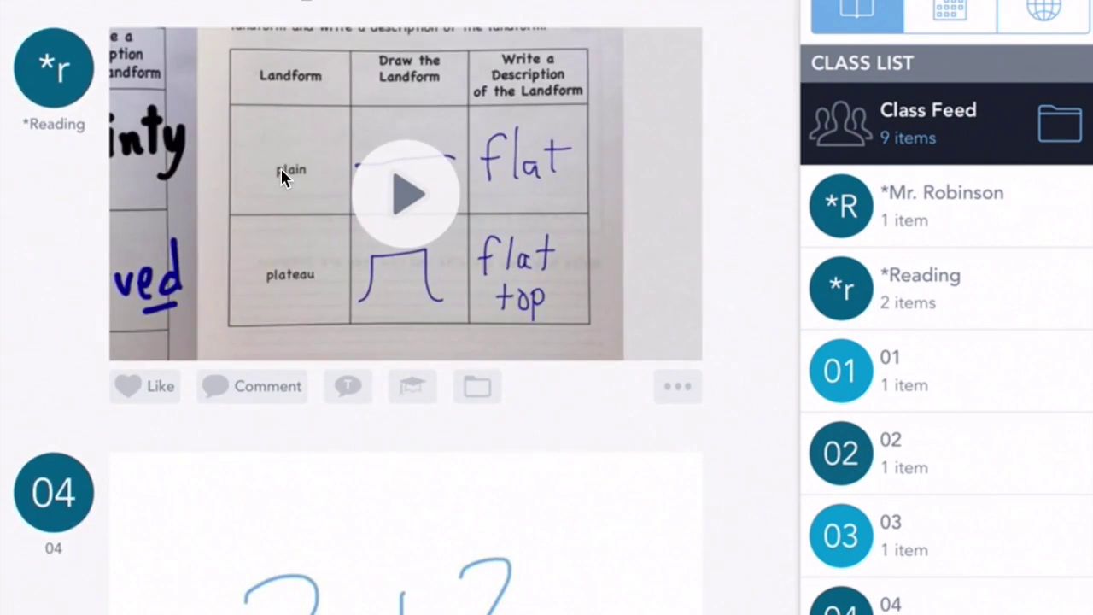
# - Filter the class feed to show only *Reading's posts
pyautogui.click(912, 290)
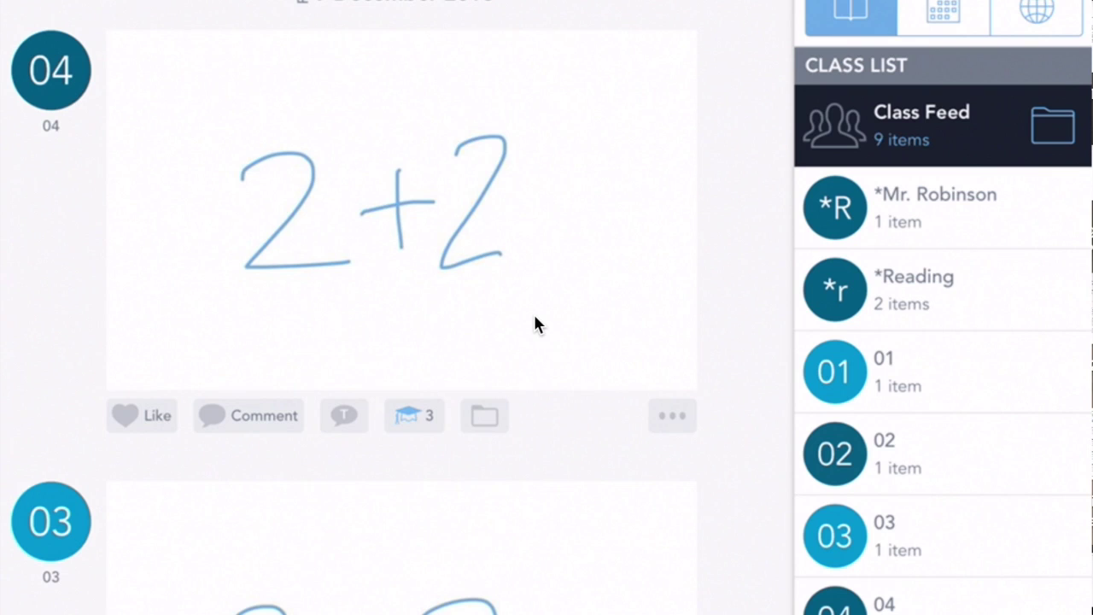
pyautogui.click(344, 427)
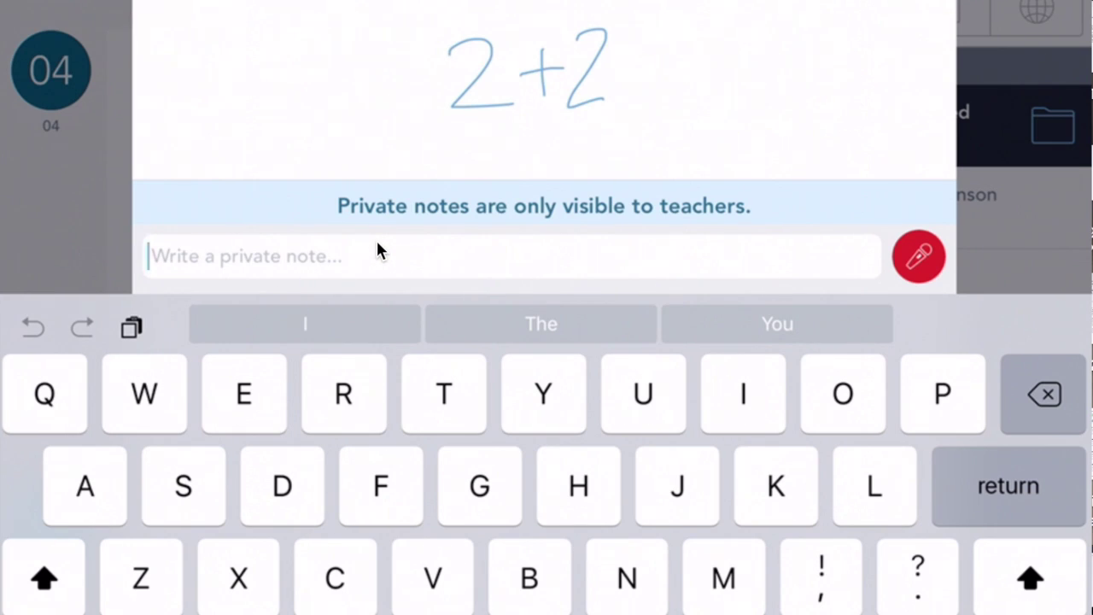
pyautogui.press('Escape')
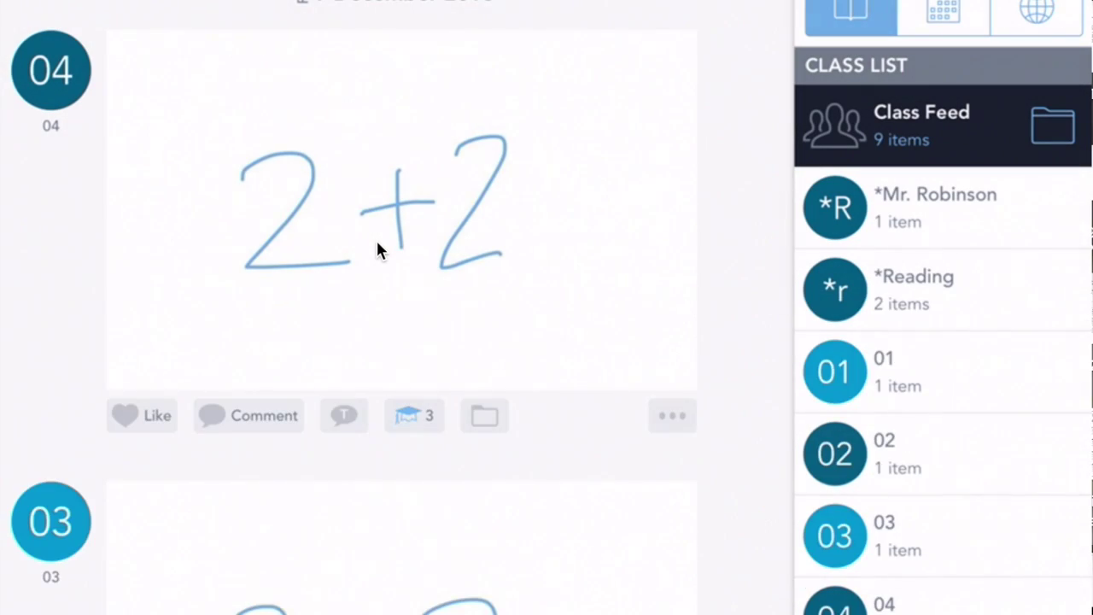
# - Set the 2+2 post's Counts by 10s to 100 skill rating to 2 stars
pyautogui.click(405, 416)
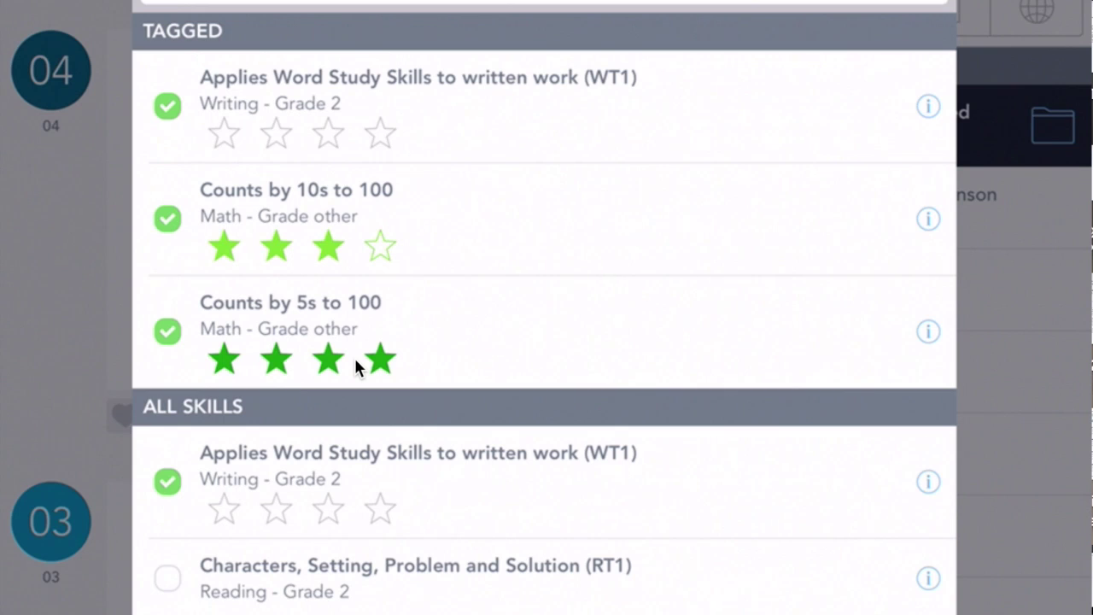
pyautogui.click(251, 244)
pyautogui.click(251, 244)
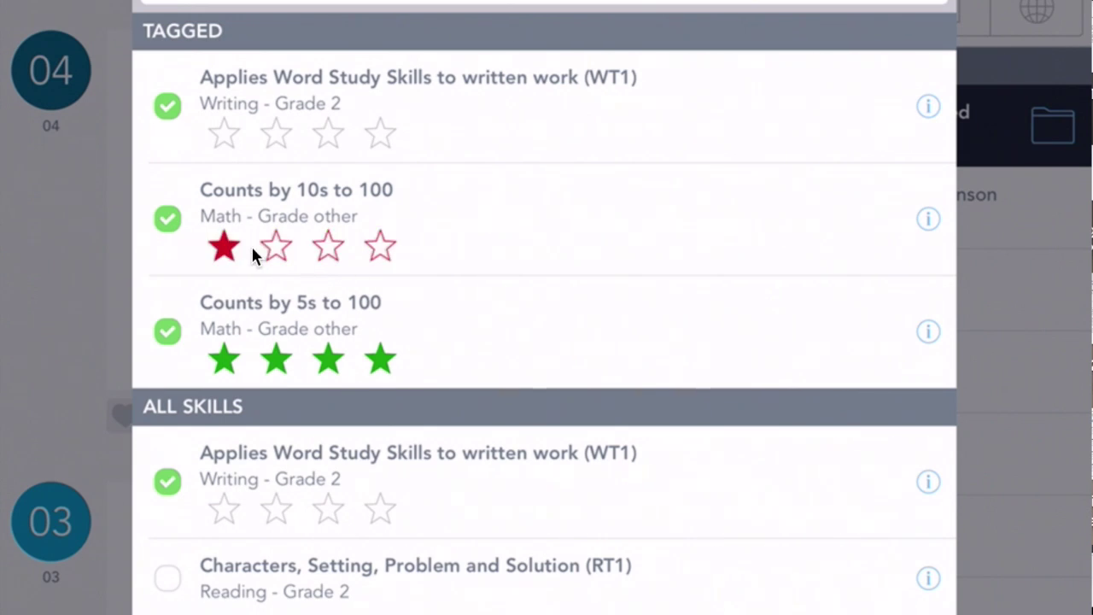
pyautogui.click(251, 244)
pyautogui.click(251, 244)
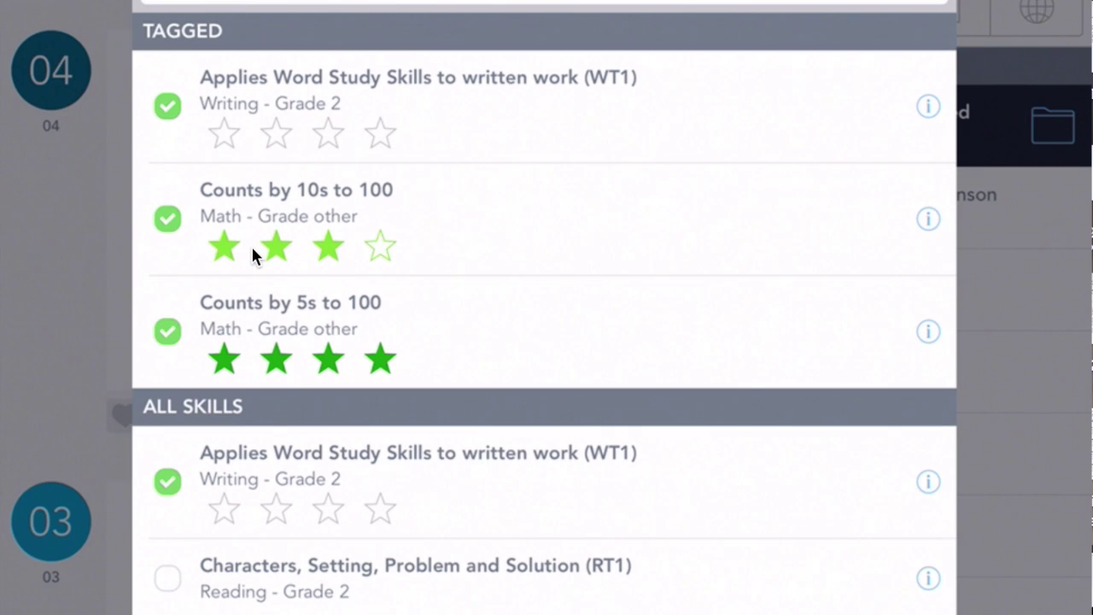
pyautogui.click(251, 245)
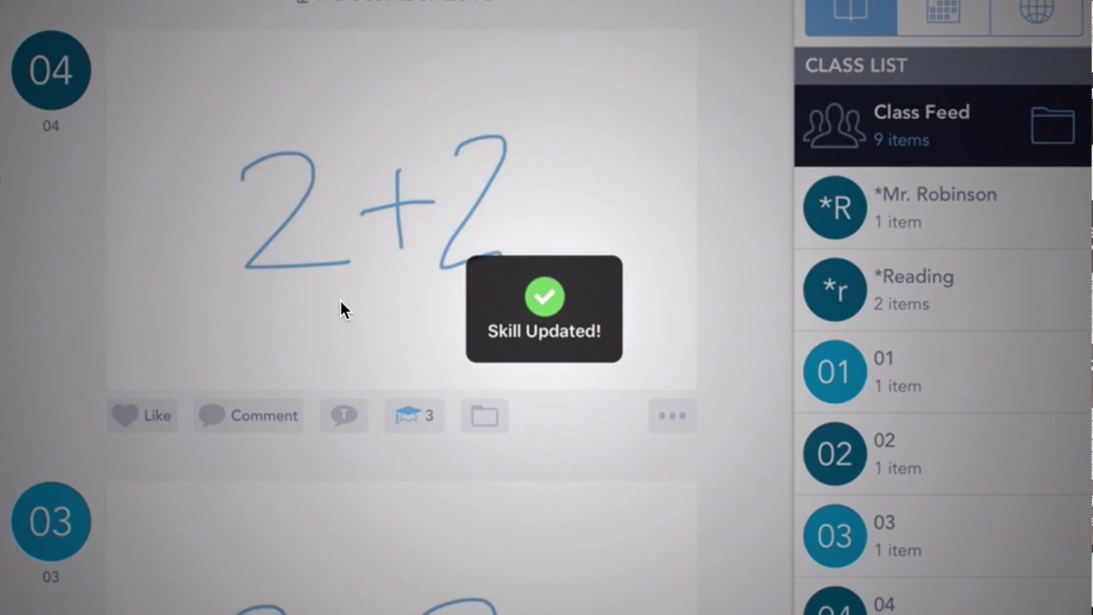
pyautogui.scroll(-5, 341, 302)
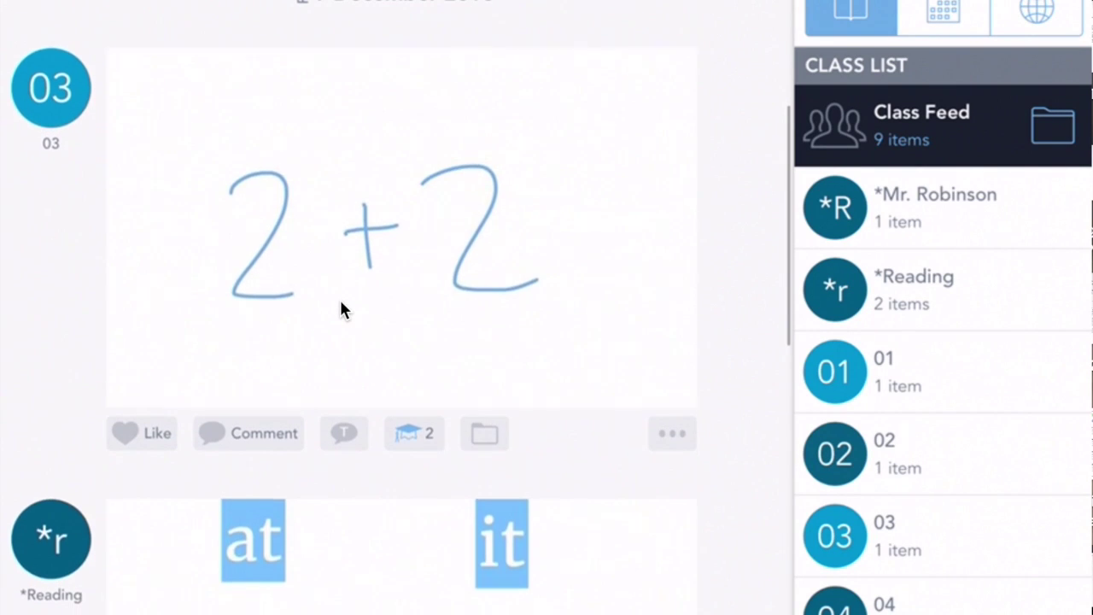
pyautogui.scroll(-10, 341, 309)
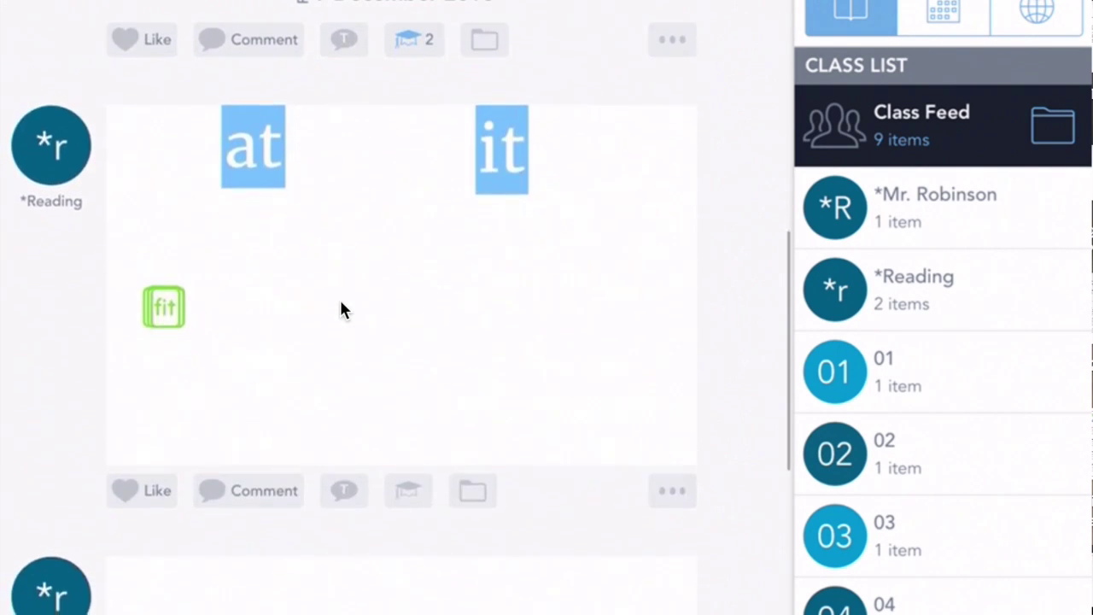
pyautogui.scroll(10, 340, 309)
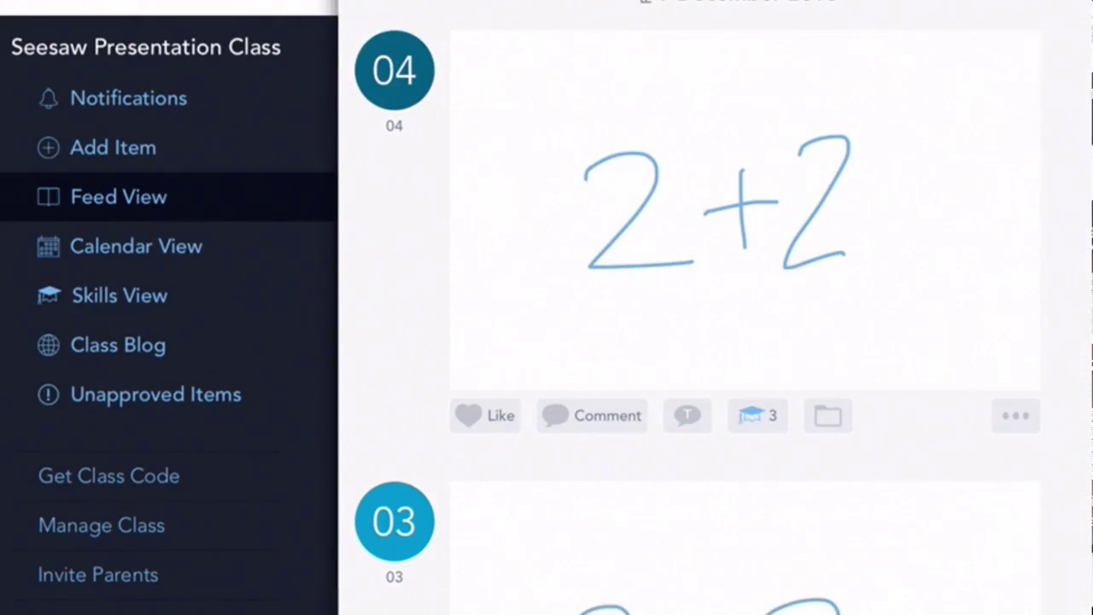
pyautogui.click(135, 246)
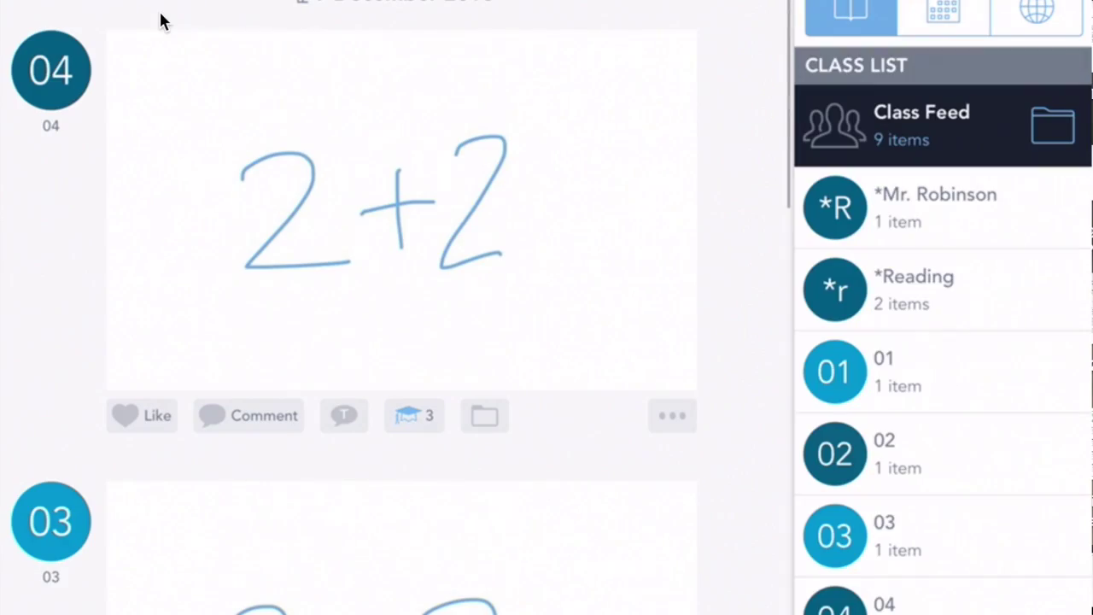
# - Move student 04's 2+2 post into the Private (Teachers Only) folder
pyautogui.click(483, 416)
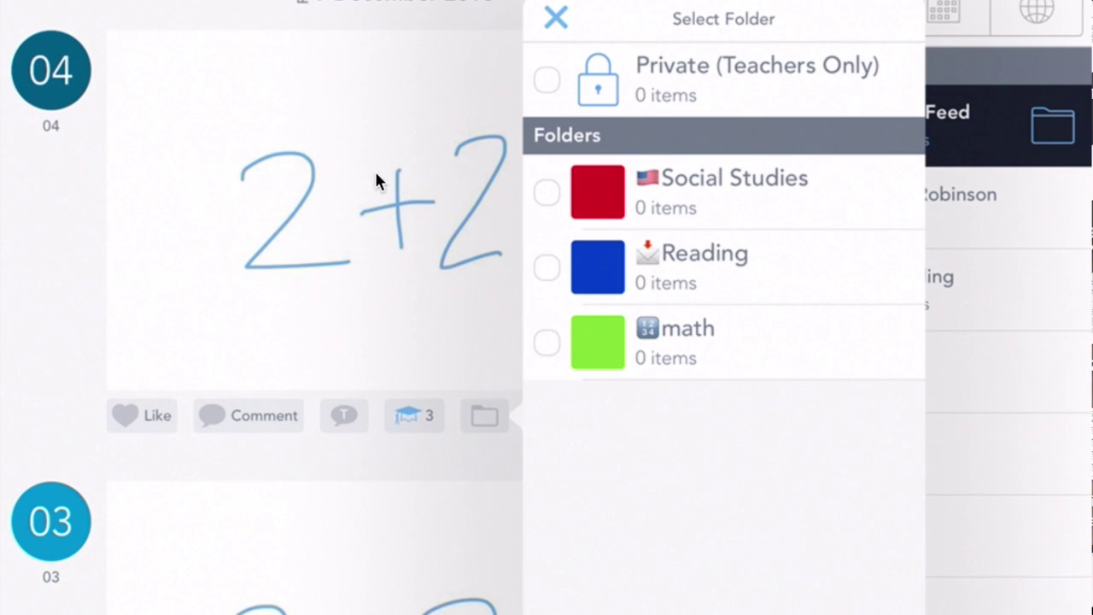
pyautogui.click(713, 91)
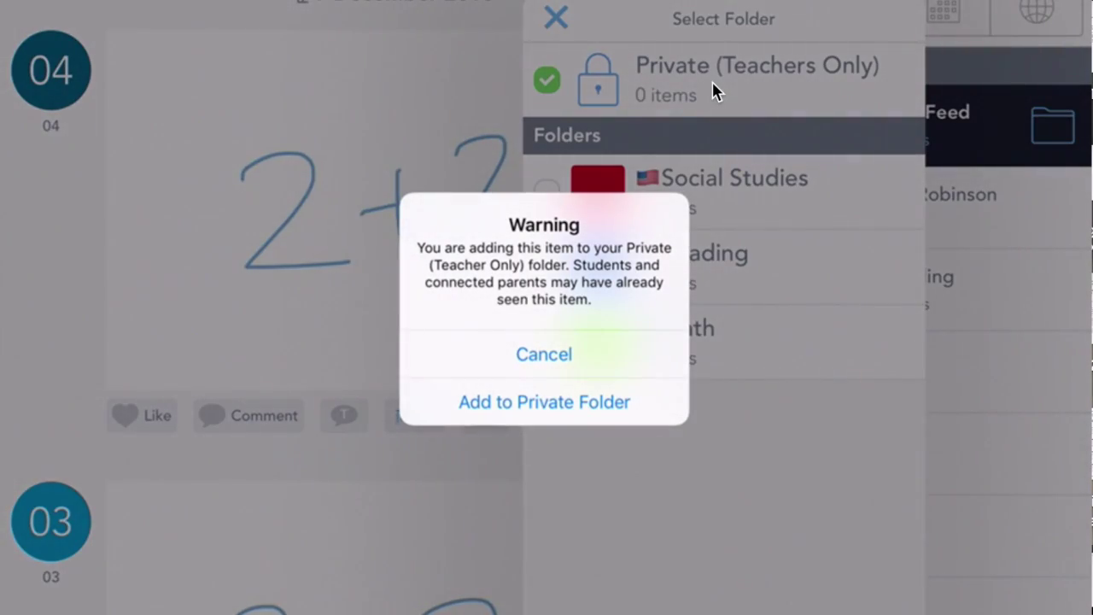
pyautogui.press('Return')
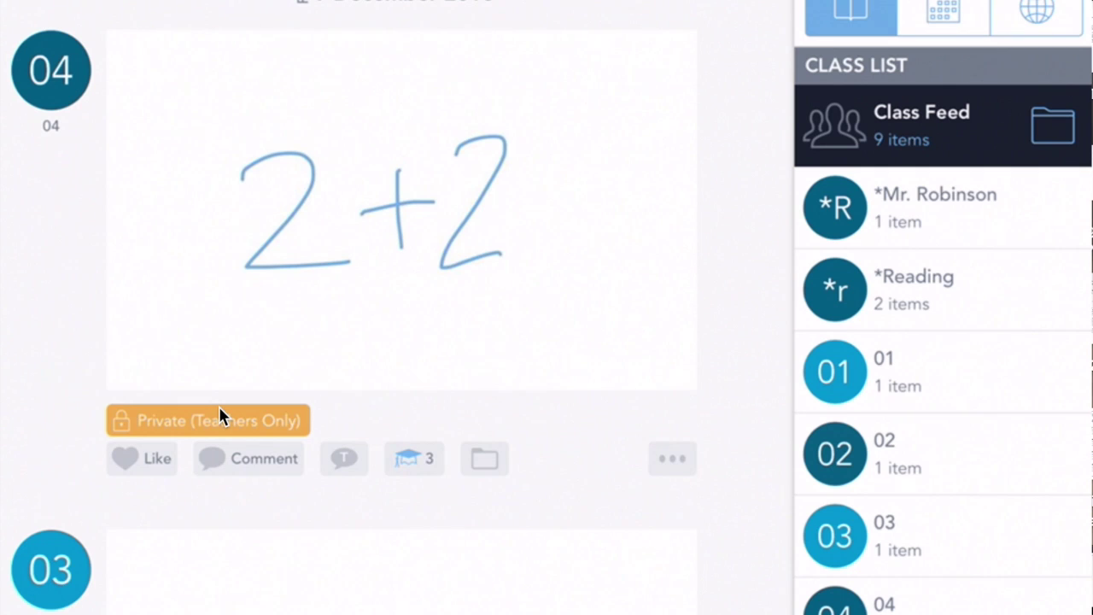
# - Check the class's folder list, then dismiss it
pyautogui.click(1051, 127)
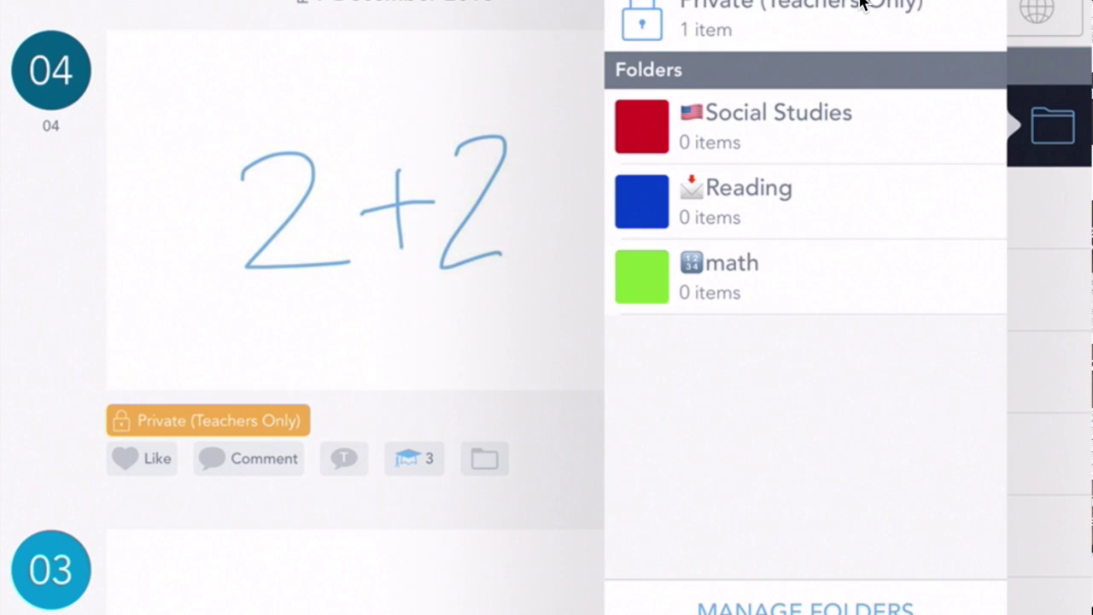
pyautogui.click(710, 161)
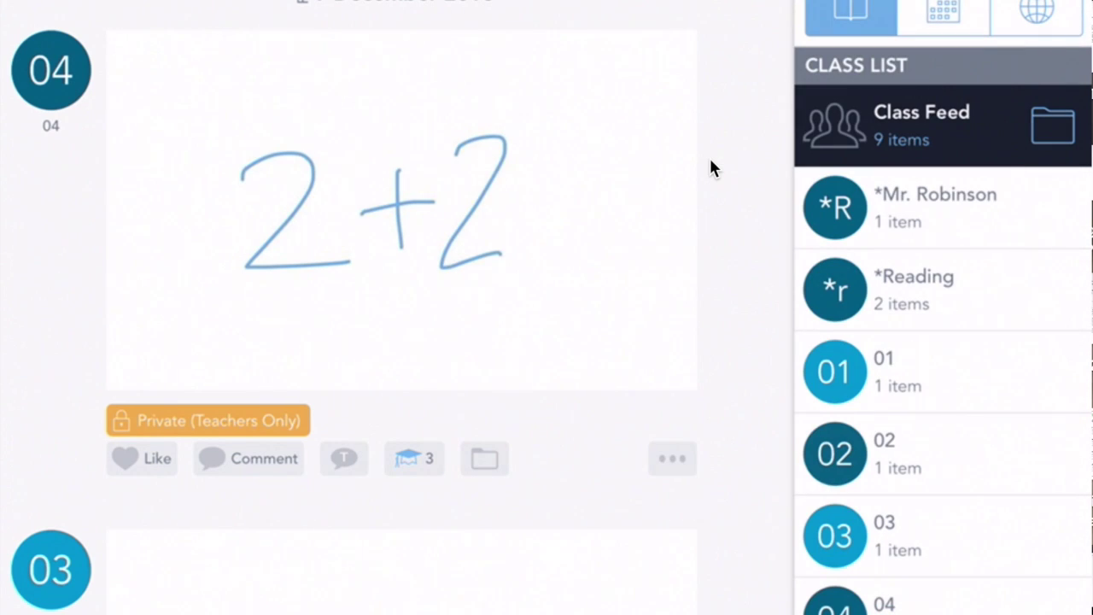